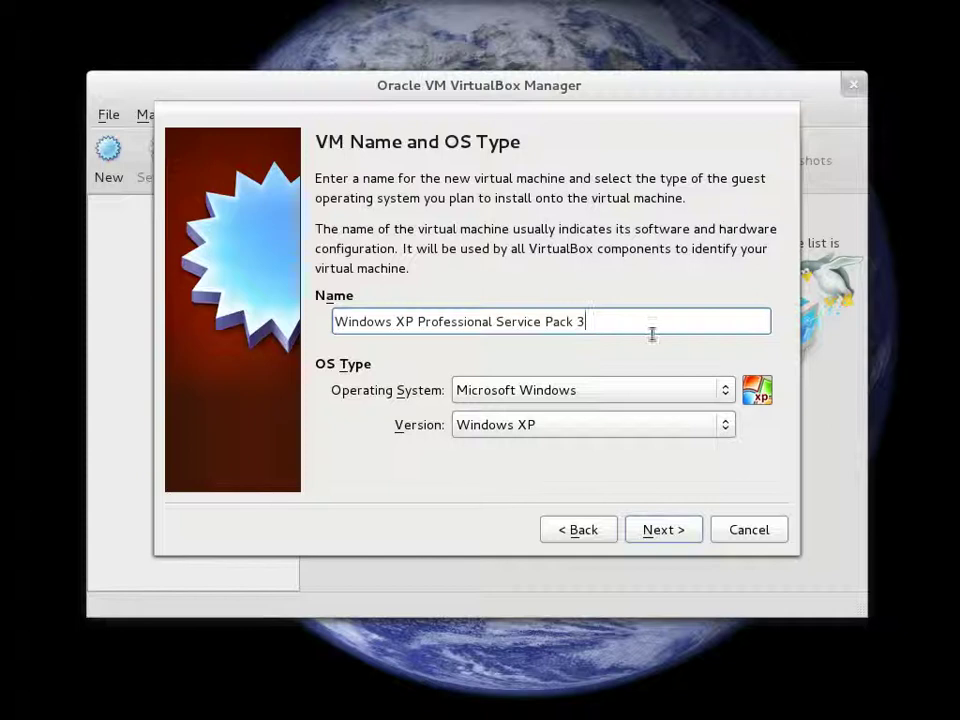
- Keep Microsoft Windows as the operating system and Windows XP as the version, and proceed to the memory settings
click(673, 433)
click(664, 396)
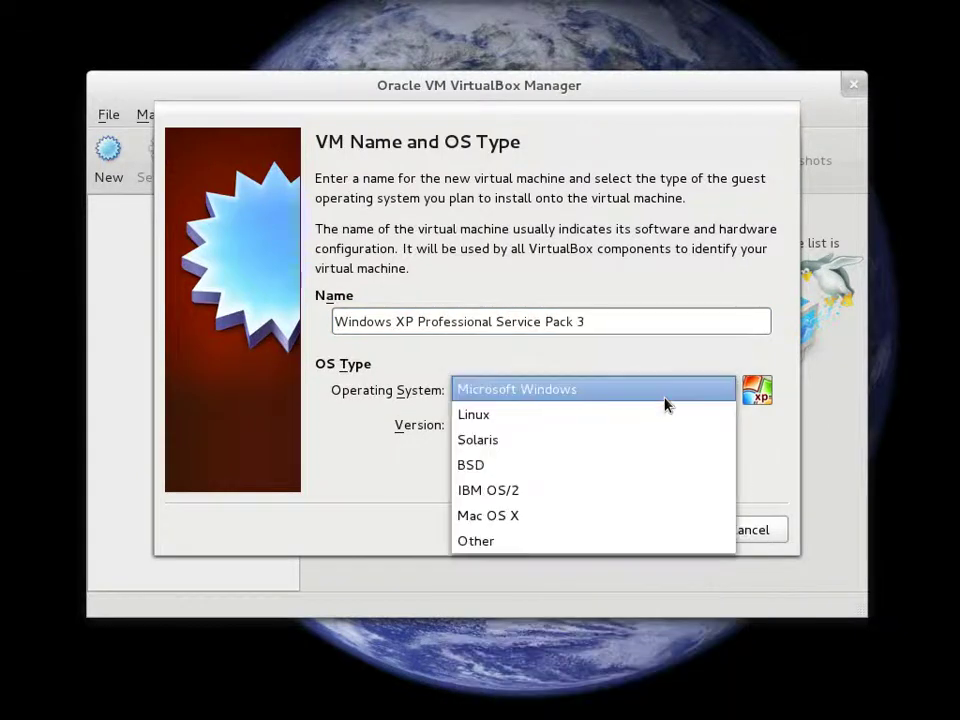
key(Escape)
click(671, 424)
click(673, 431)
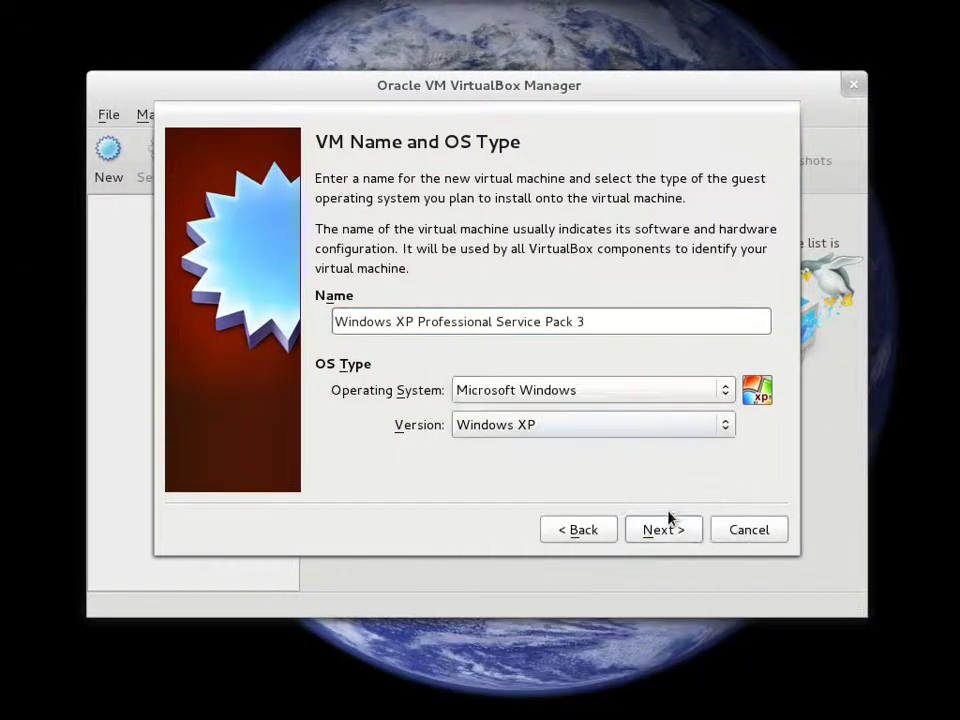
click(666, 527)
- Set the virtual machine's base memory size to 1024 MB and continue
drag(723, 277, 786, 274)
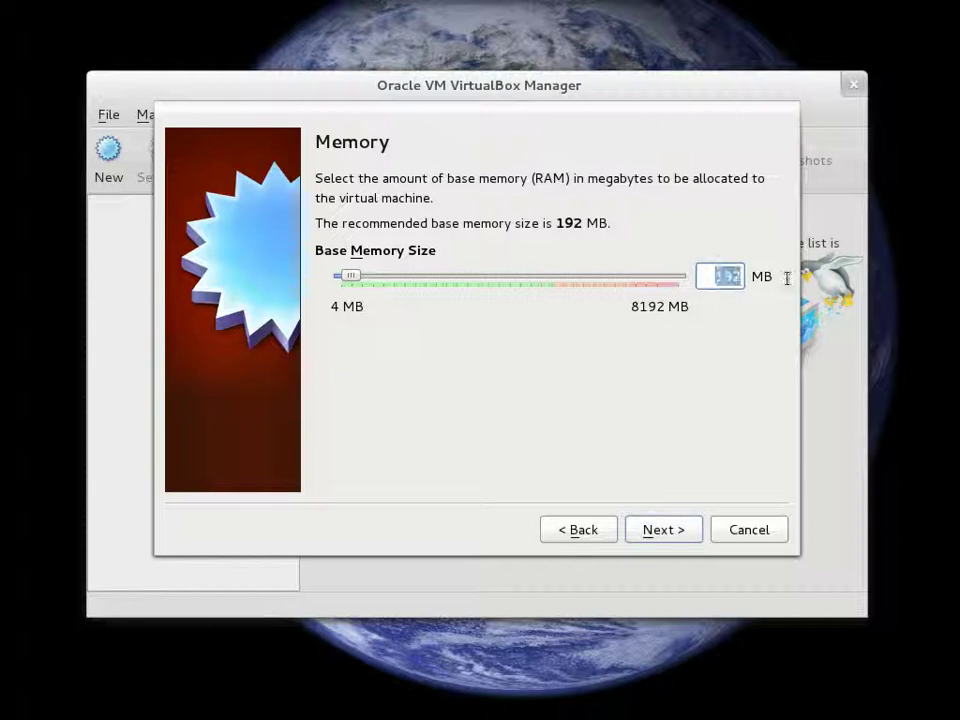
text(04)
key(BackSpace)
text(24)
click(676, 532)
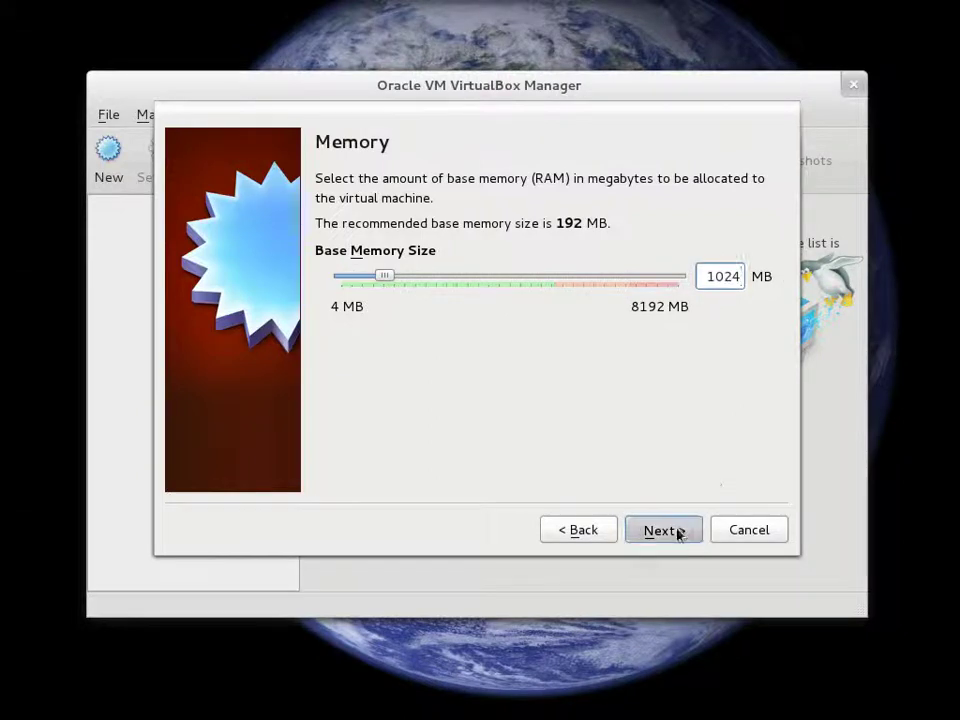
- Create a new dynamically allocated VDI start-up disk with a size of 10.00 GB
click(669, 531)
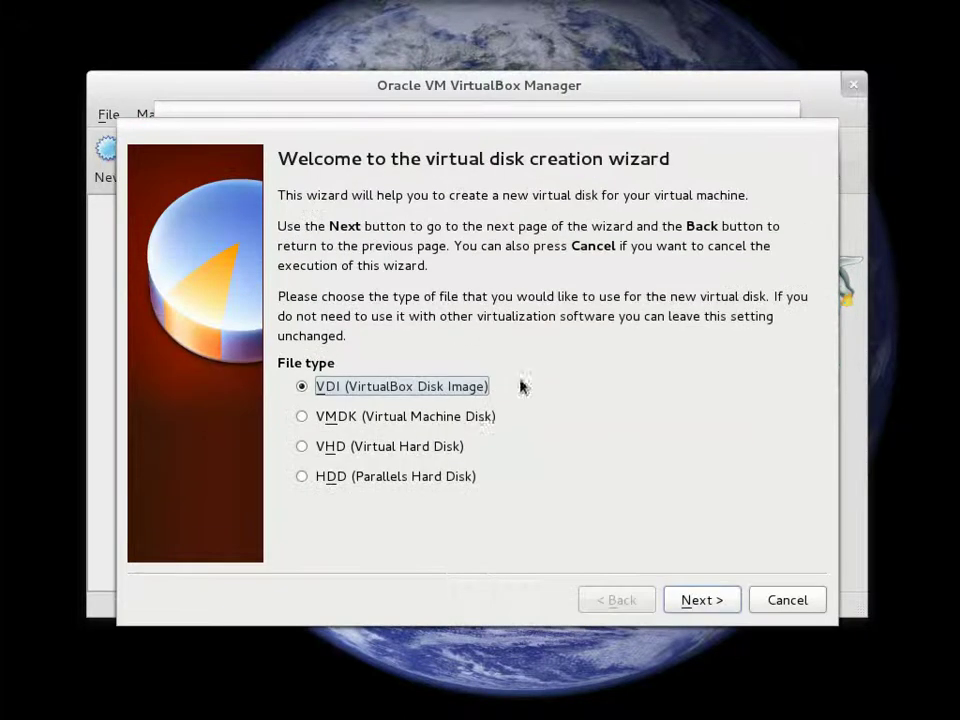
click(702, 600)
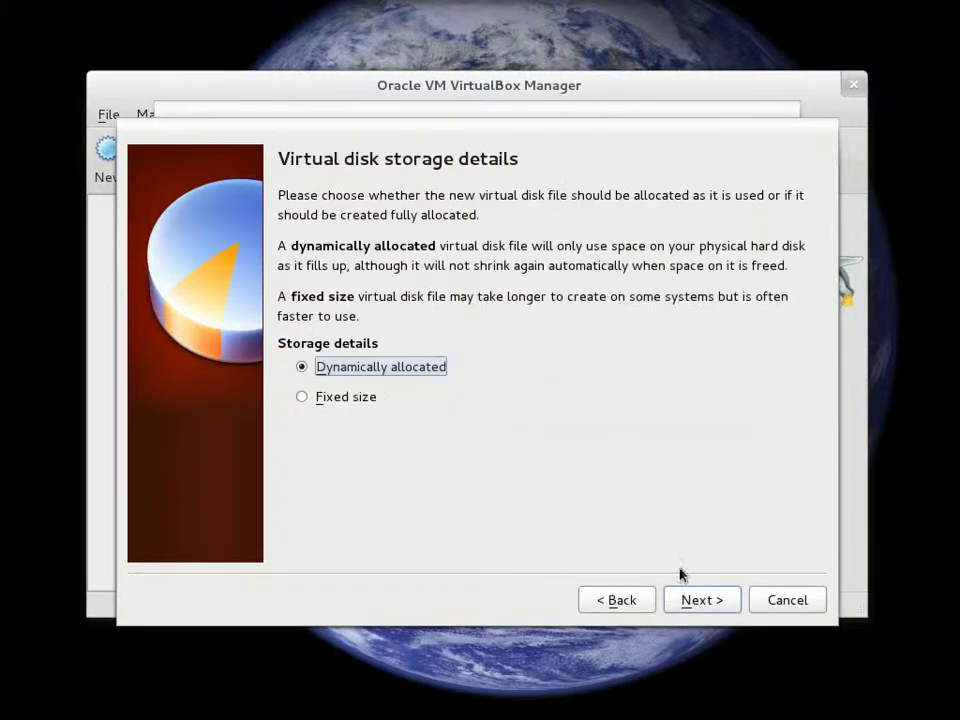
click(728, 604)
double_click(748, 383)
click(793, 382)
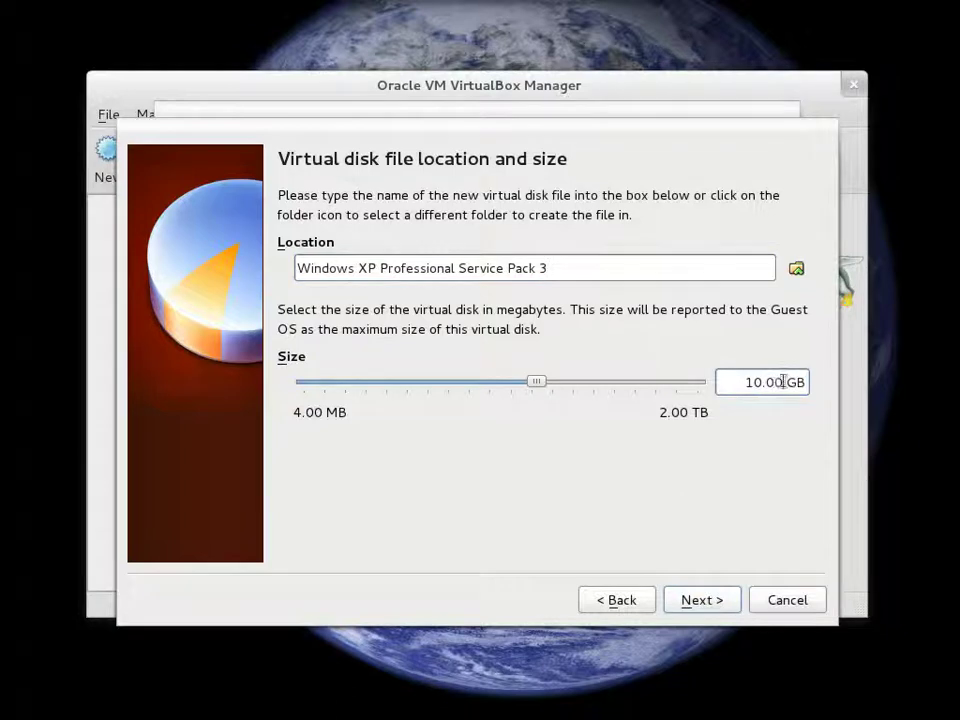
triple_click(793, 382)
click(702, 600)
click(705, 601)
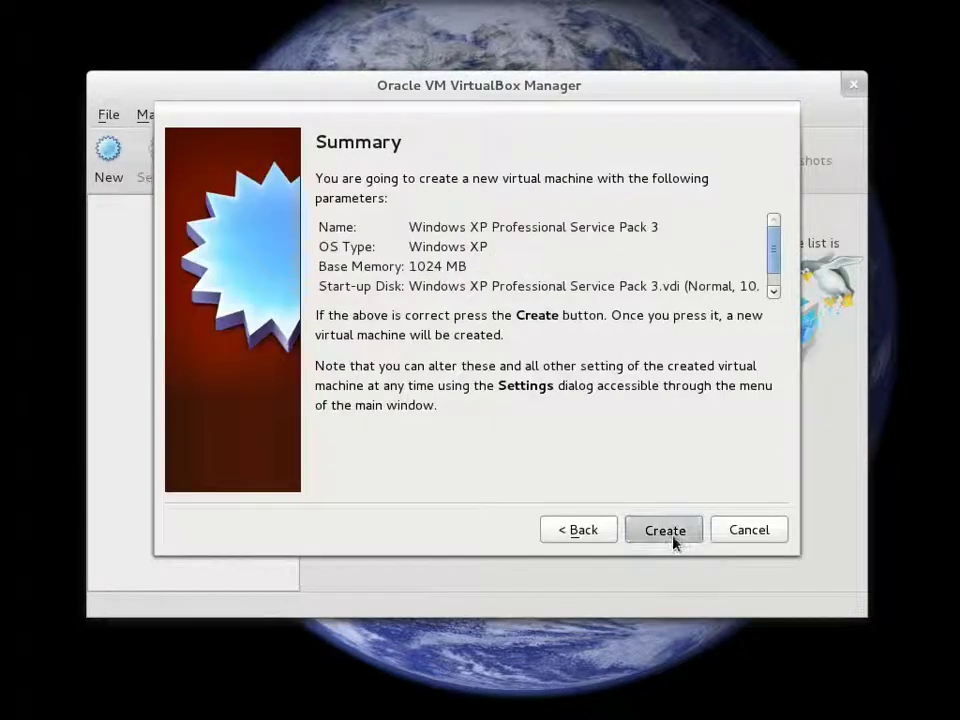
- Review the summary of the virtual machine's parameters and create the machine
drag(760, 288, 338, 215)
click(338, 215)
scroll(628, 291, down, 1)
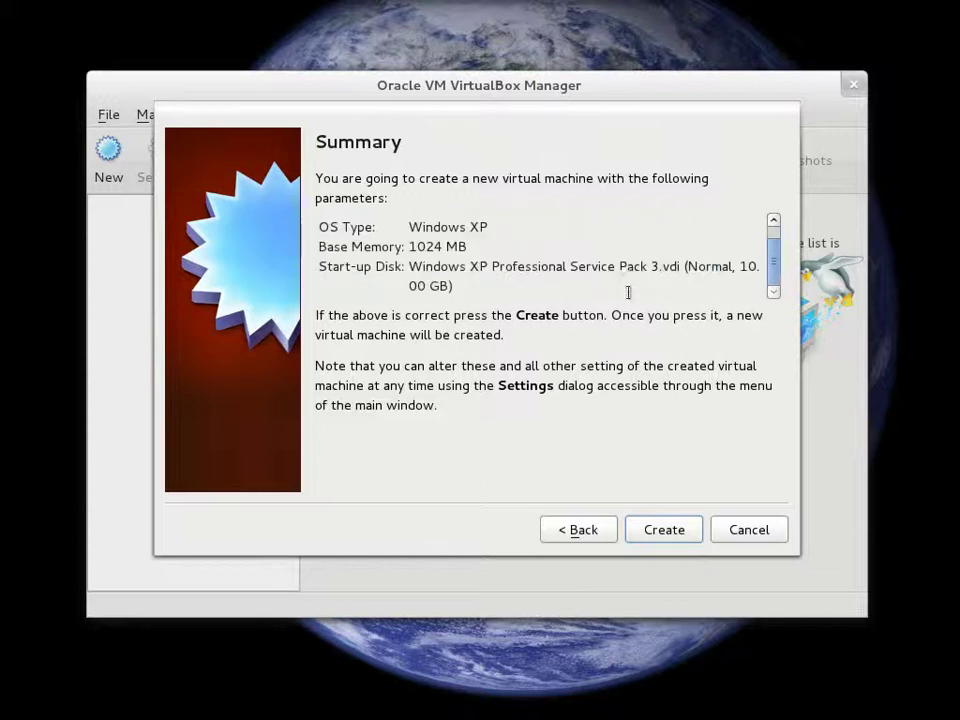
scroll(516, 257, up, 1)
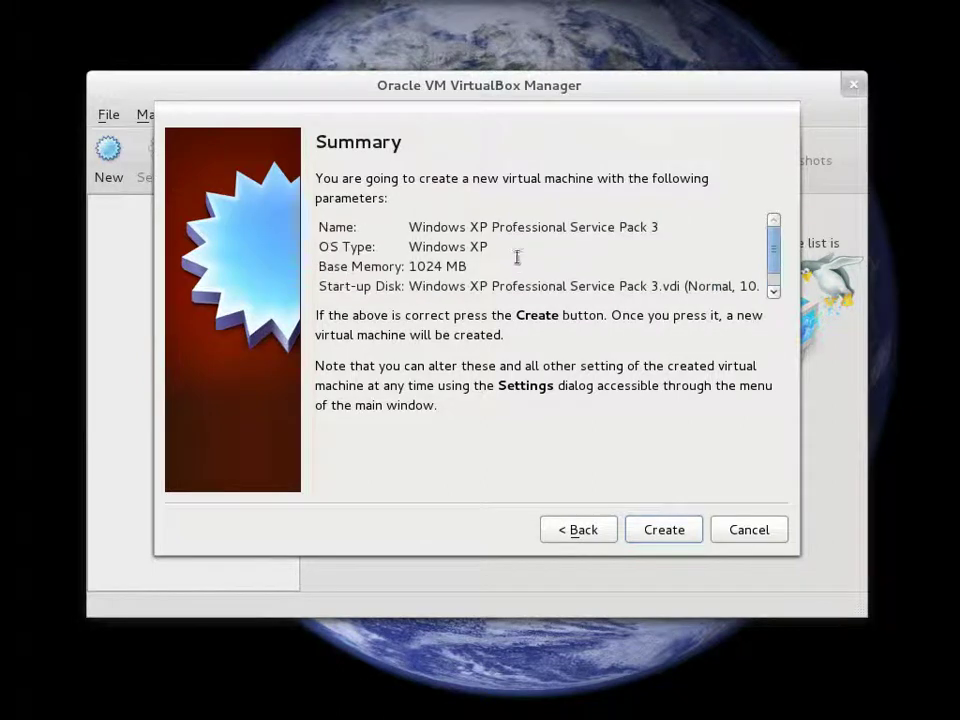
click(666, 538)
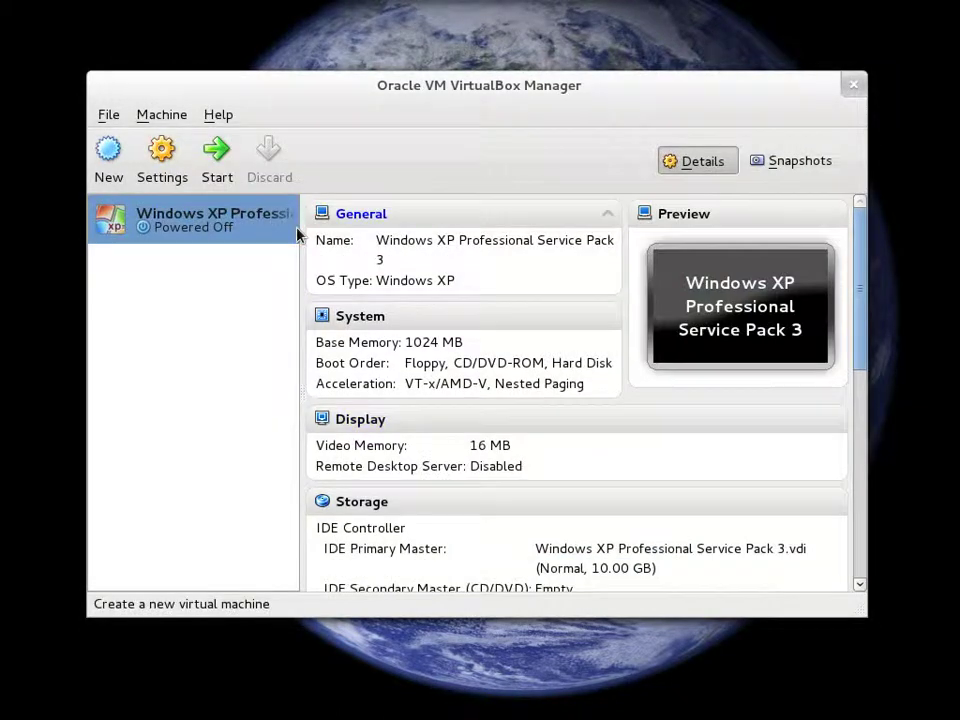
- Enable 3D and 2D video acceleration in the machine's display settings, set video memory to 128 MB and save
click(150, 165)
click(478, 307)
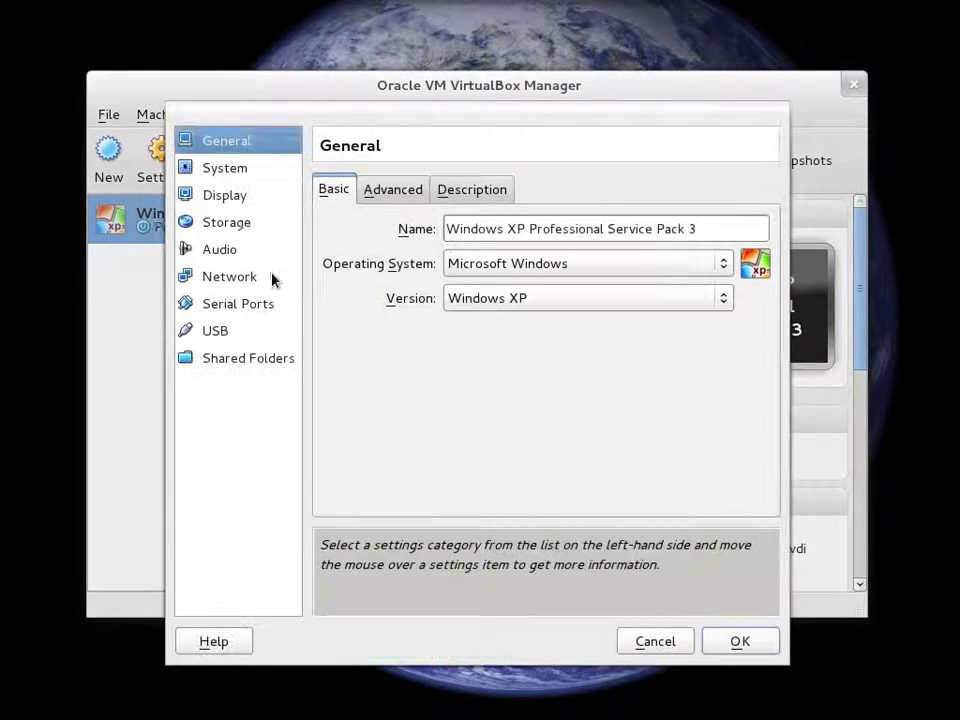
click(259, 204)
click(505, 322)
click(509, 352)
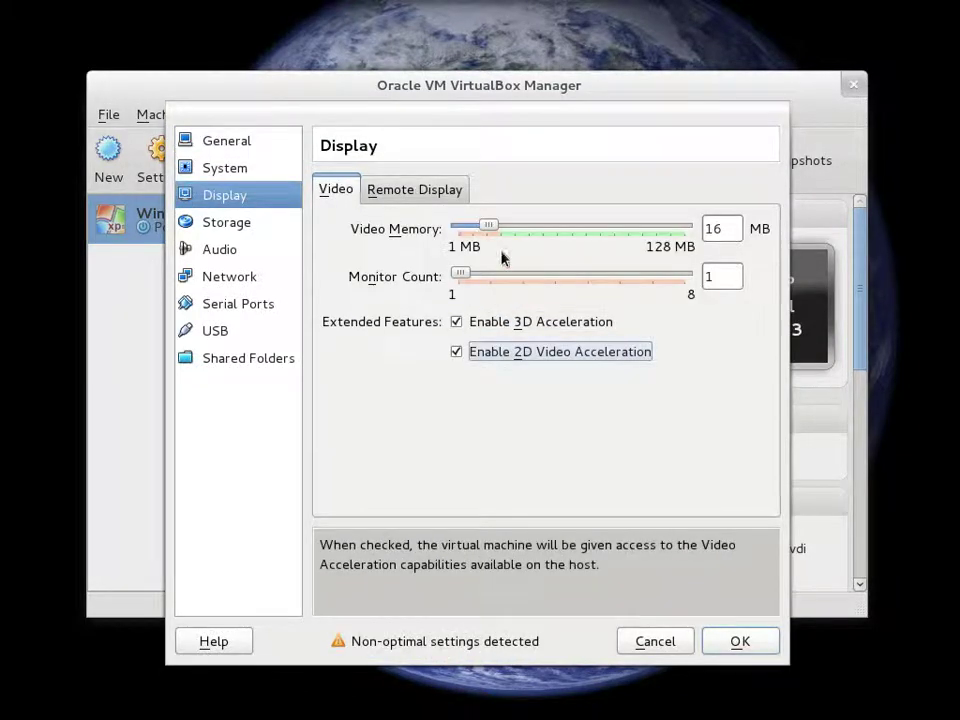
drag(491, 225, 721, 228)
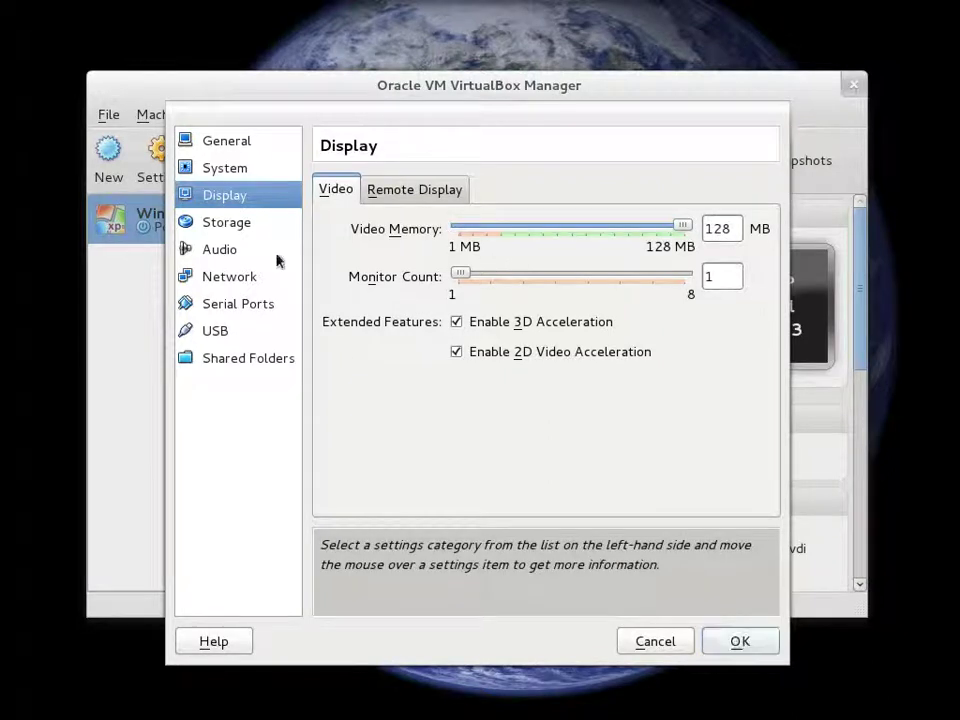
click(755, 650)
- Start the virtual machine and select tr_windows_xp_professional_with_service_pack_3_x86_cd_x14-80496.iso as the installation media
click(218, 179)
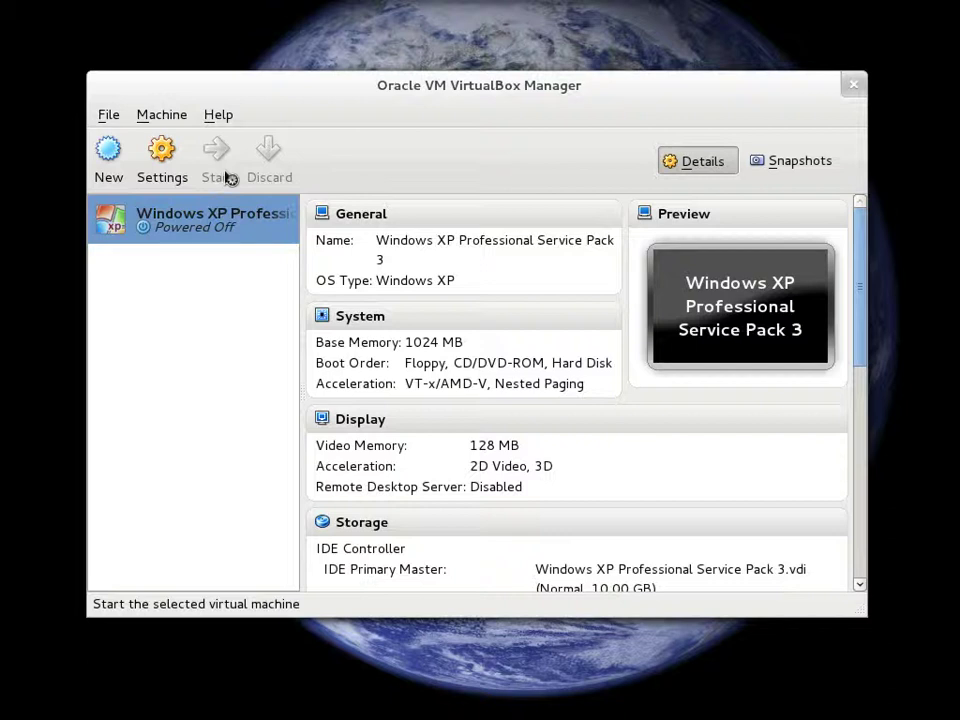
click(750, 508)
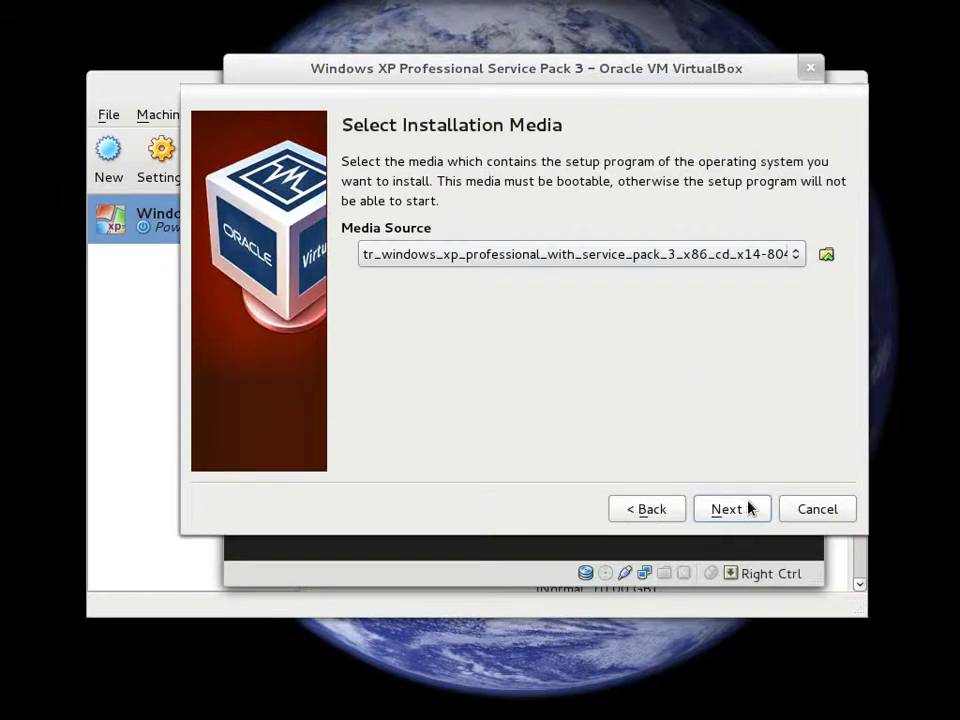
click(827, 256)
click(548, 243)
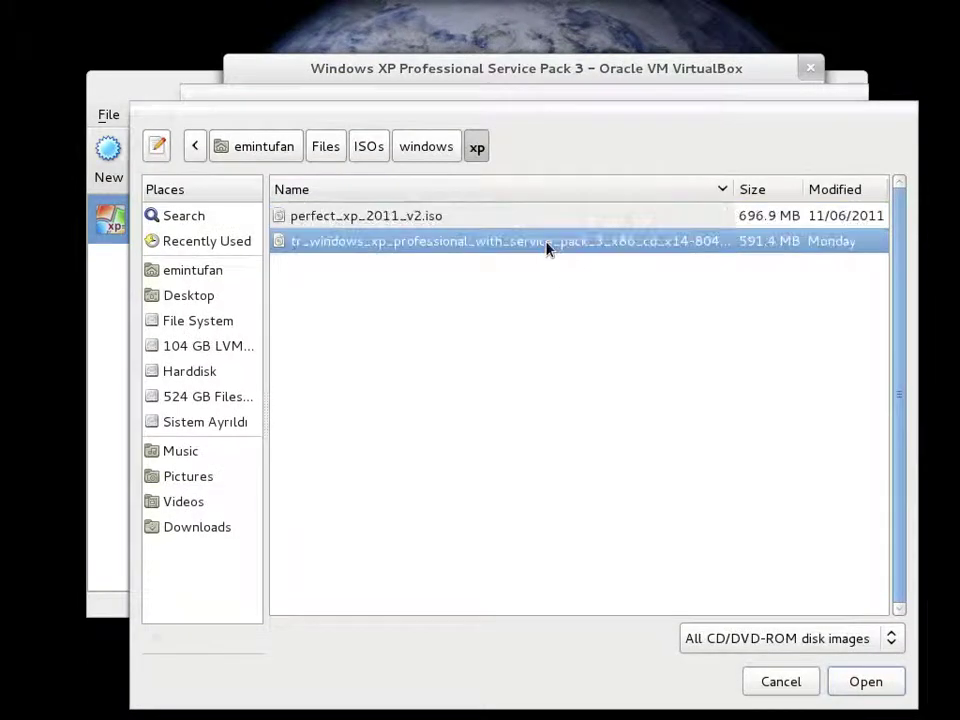
double_click(548, 248)
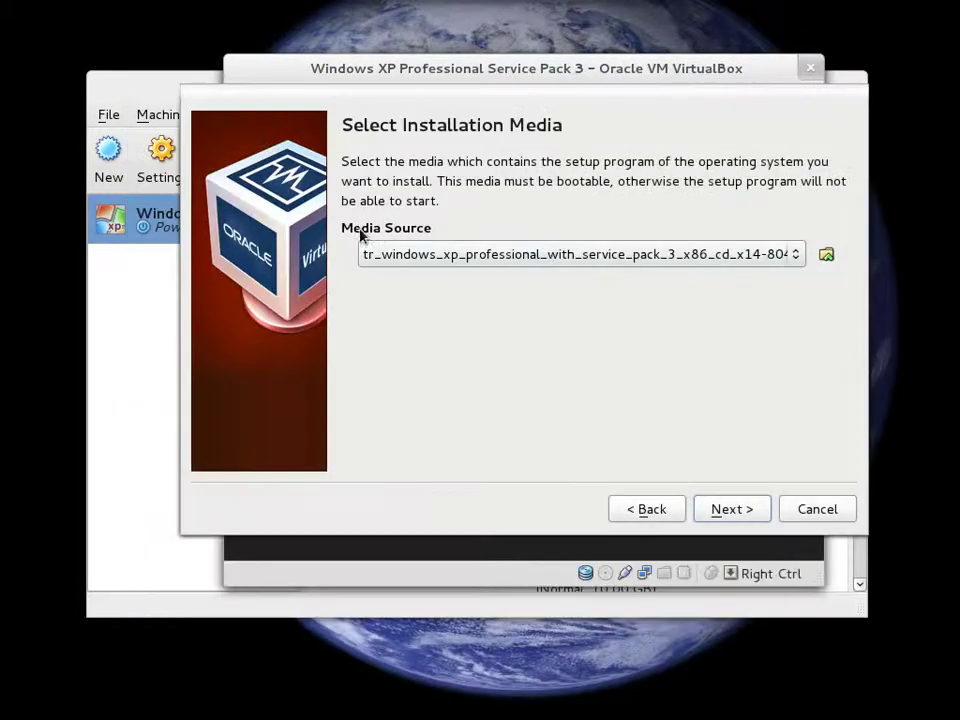
click(722, 507)
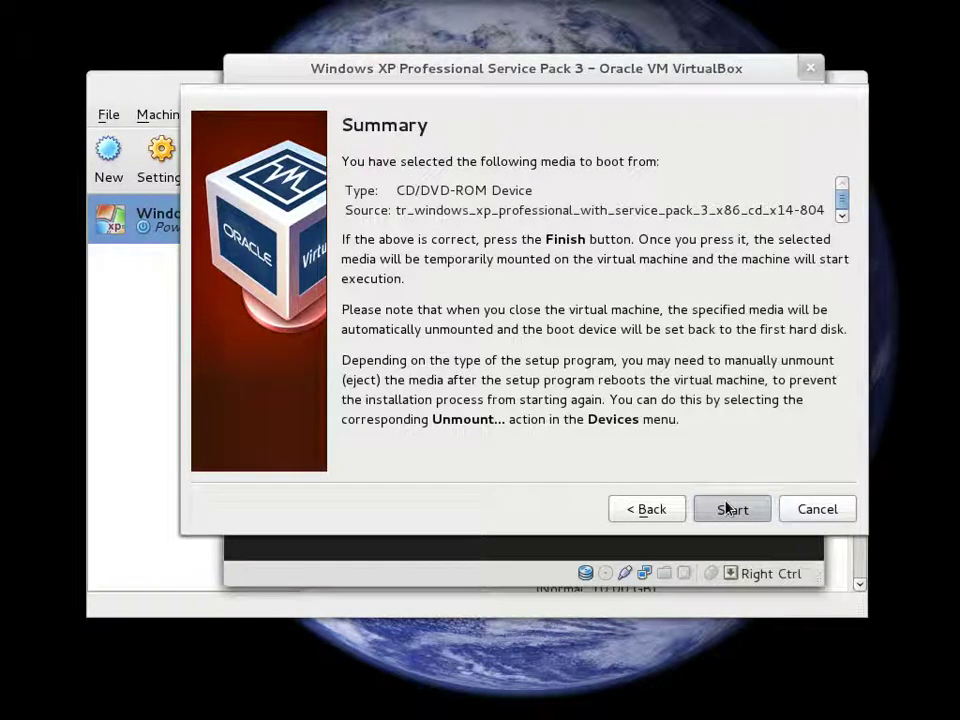
- Check the boot media source in the summary and start the machine from it
drag(672, 210, 758, 208)
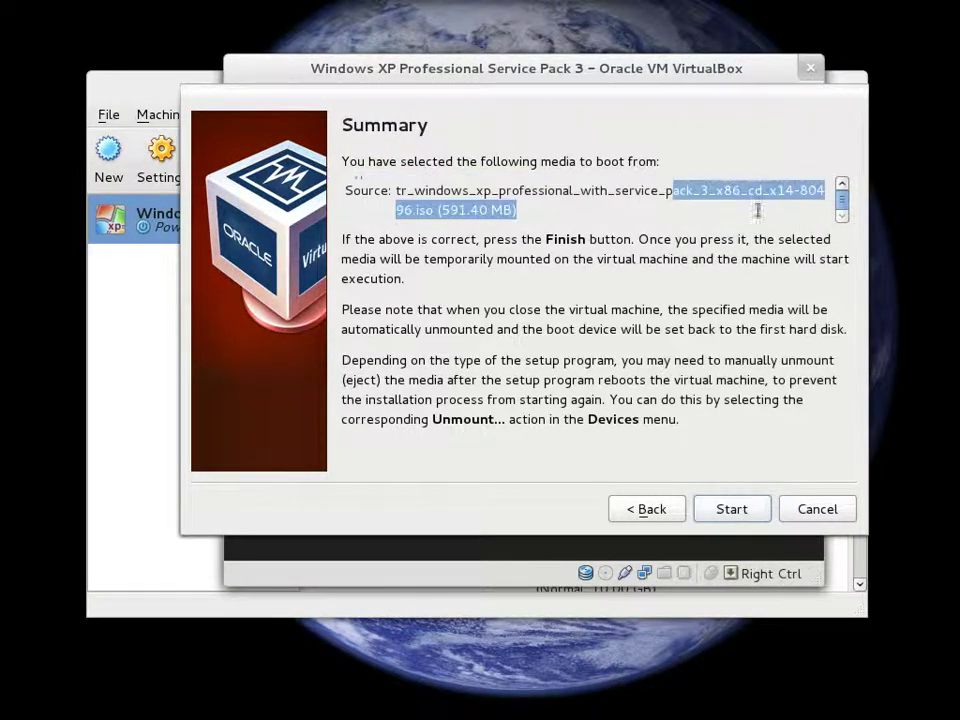
click(565, 213)
drag(565, 213, 345, 190)
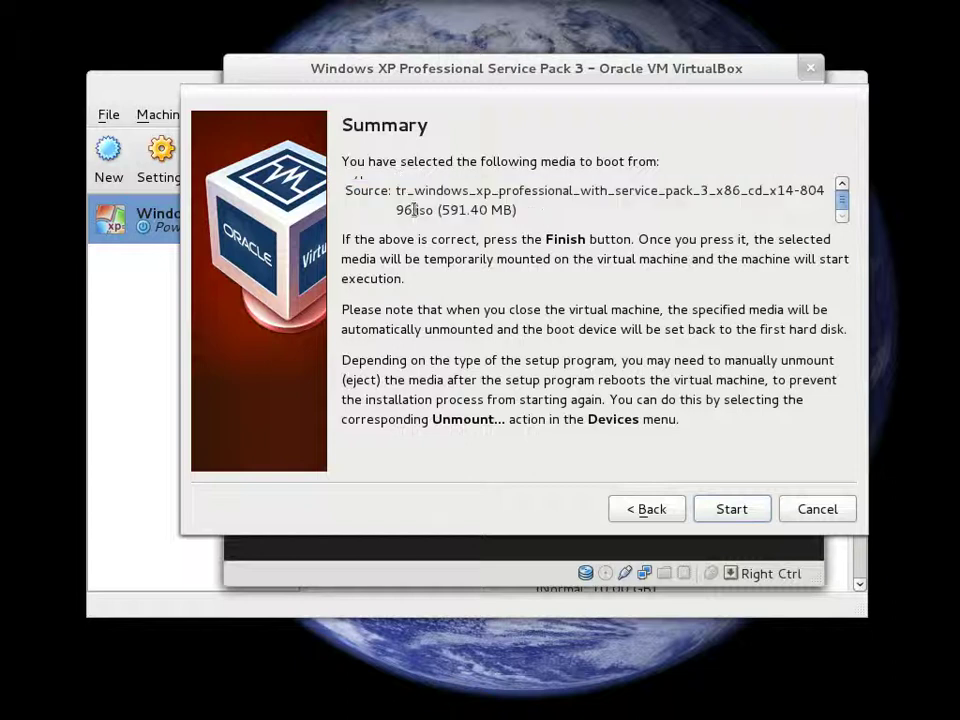
drag(409, 210, 428, 212)
click(735, 517)
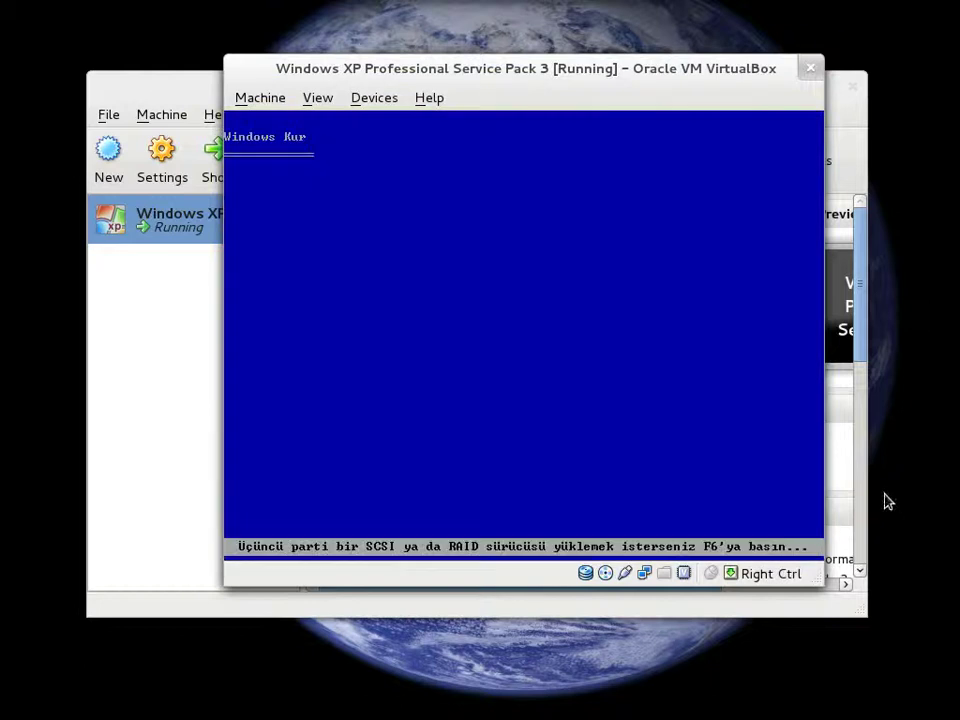
- Widen the manager window, narrow its machine list, and position the running machine's window over the details area
drag(862, 486, 923, 488)
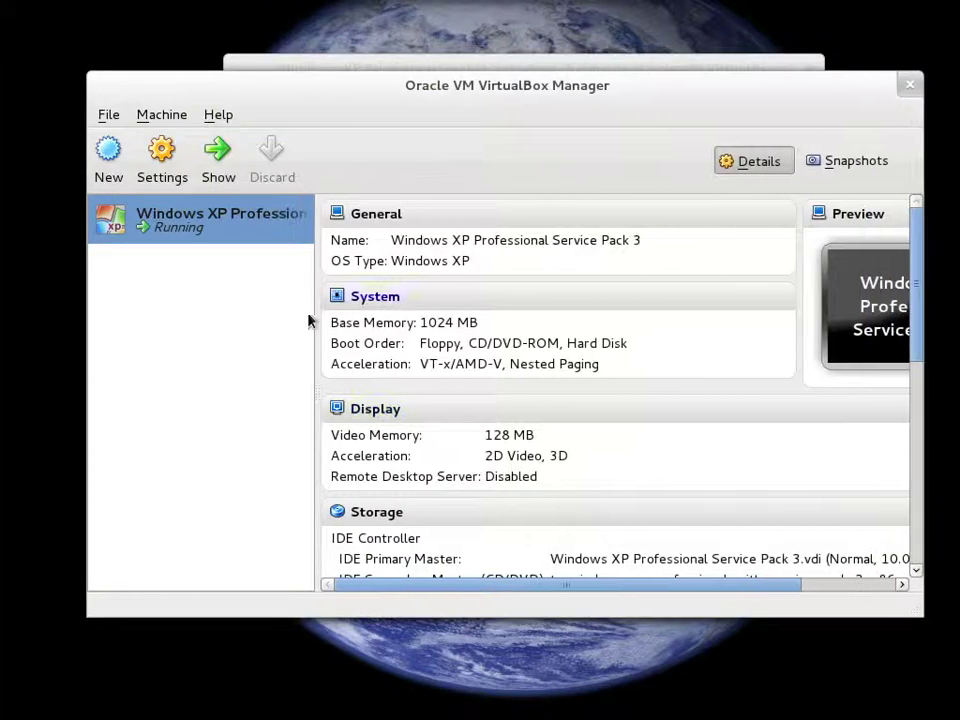
drag(319, 308, 197, 317)
drag(360, 64, 436, 92)
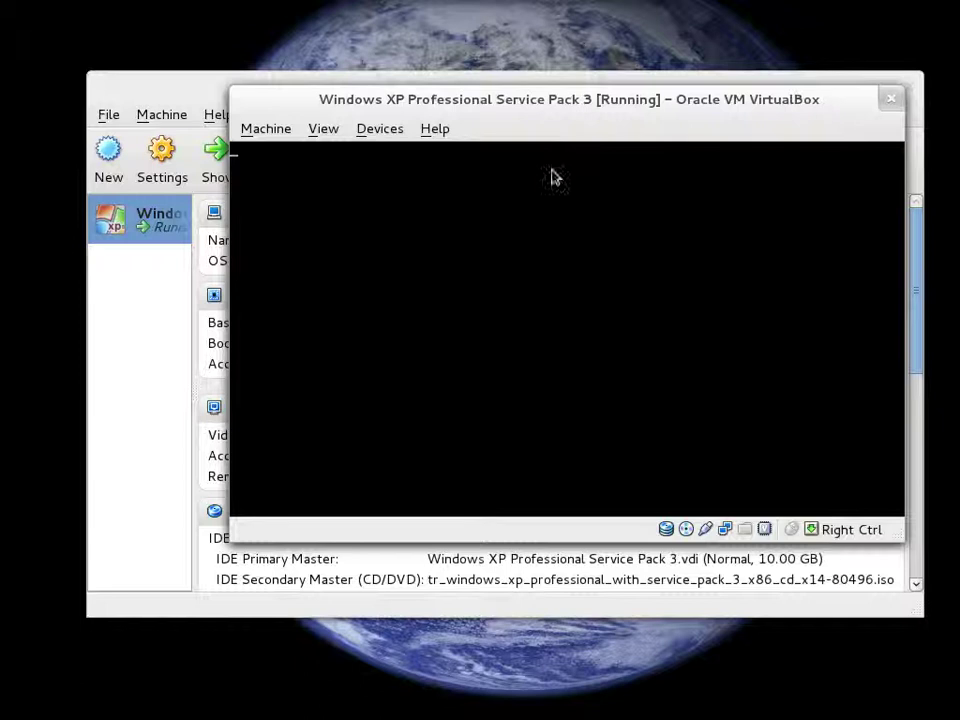
drag(727, 105, 690, 123)
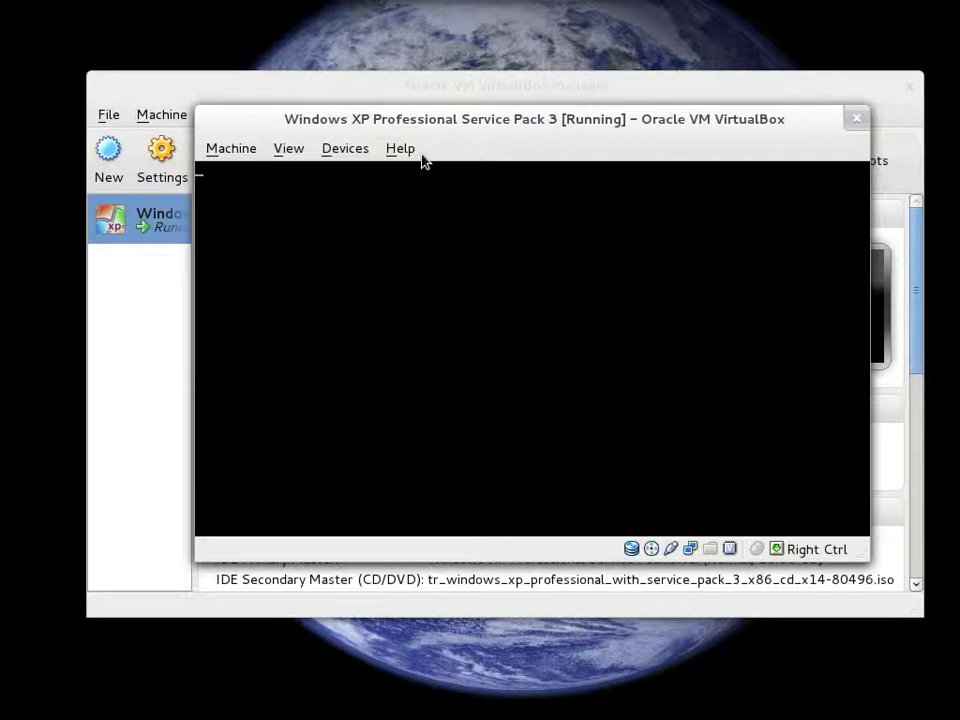
drag(450, 119, 446, 133)
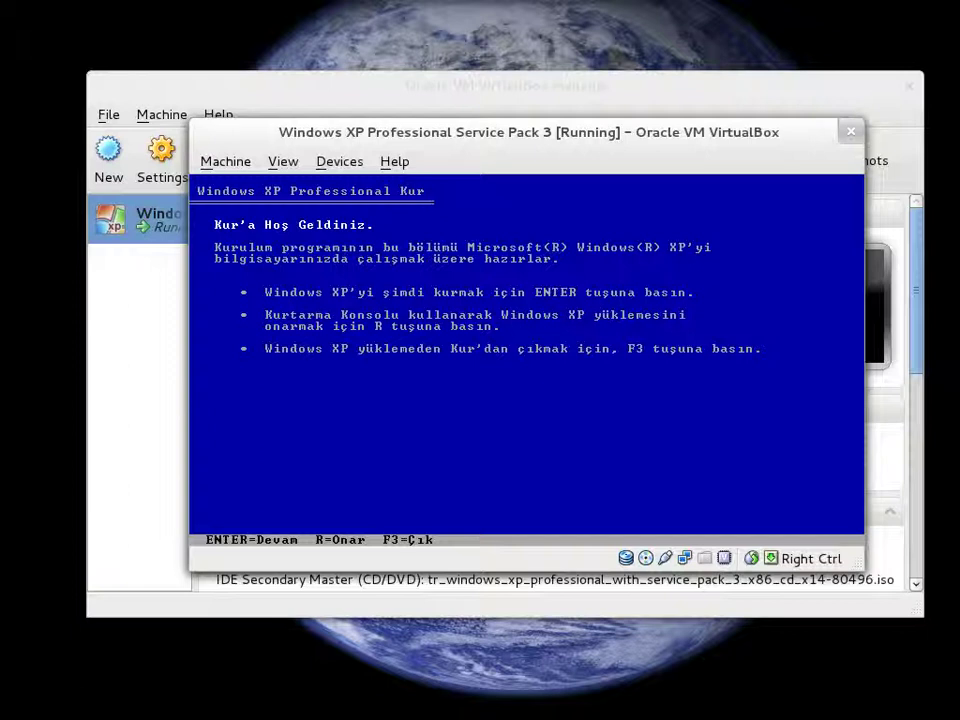
- Begin the Windows XP installation, page through the licence agreement to its end and accept it
key(Return)
key(Page_Down)
key(Page_Down)
key(Page_Down)
key(Page_Down)
key(Page_Down)
key(Page_Down)
key(Page_Down)
key(Page_Down)
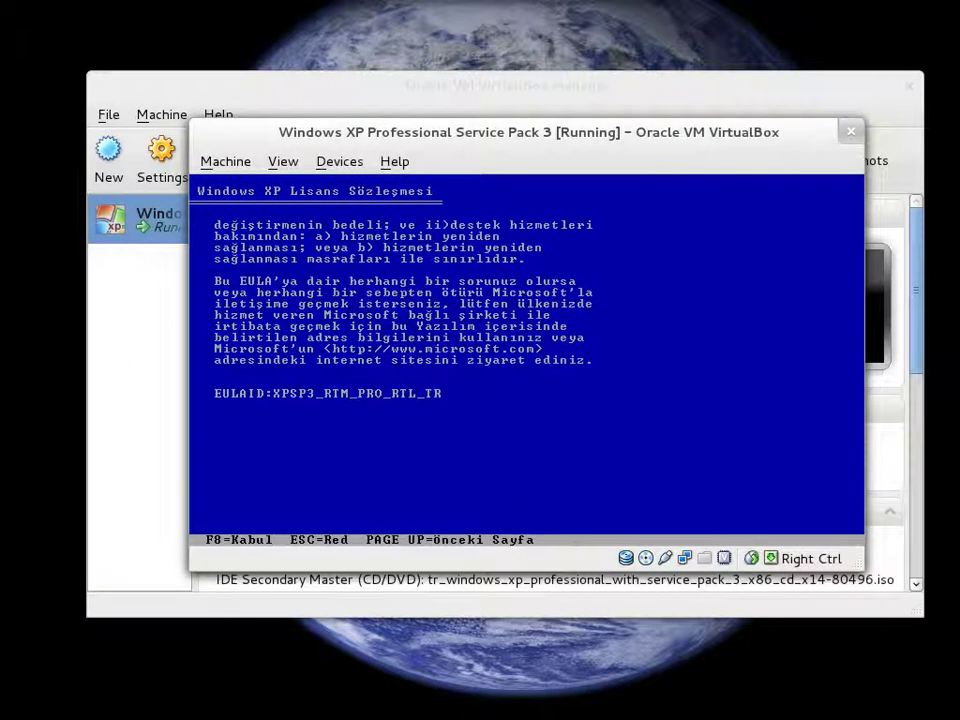
key(F8)
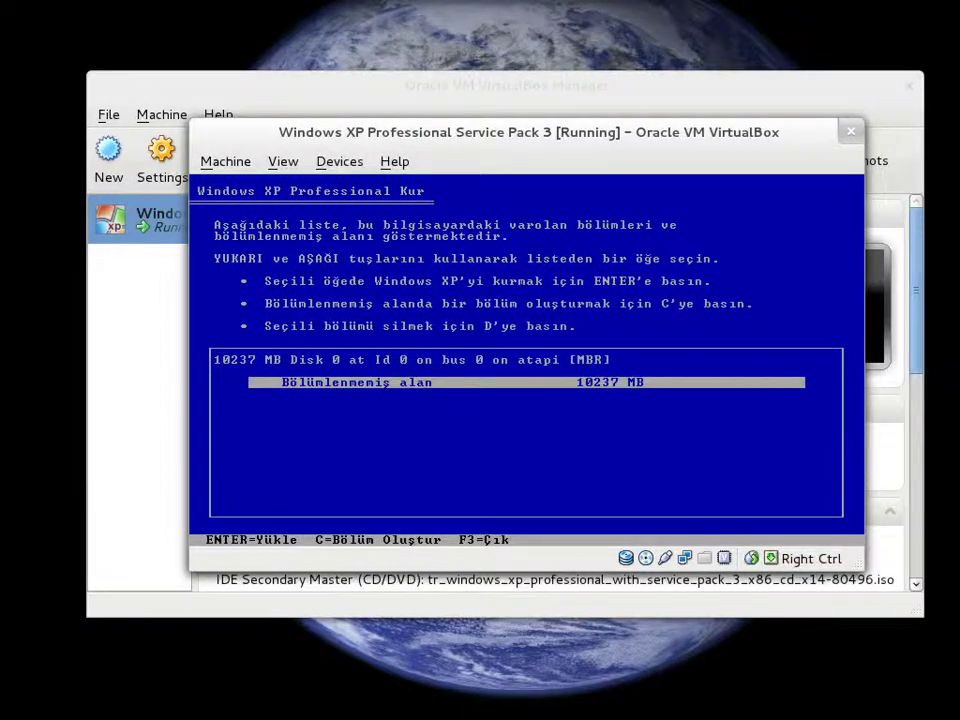
- Create a 10229 MB partition in the unpartitioned space and install Windows XP on it with a quick NTFS format
key(c)
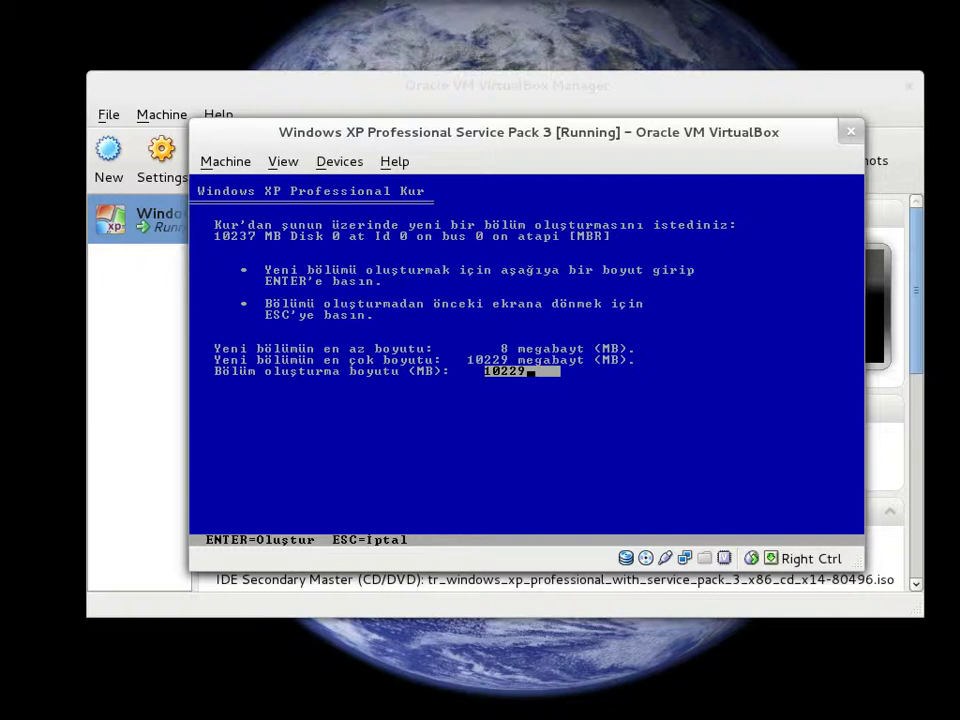
key(Return)
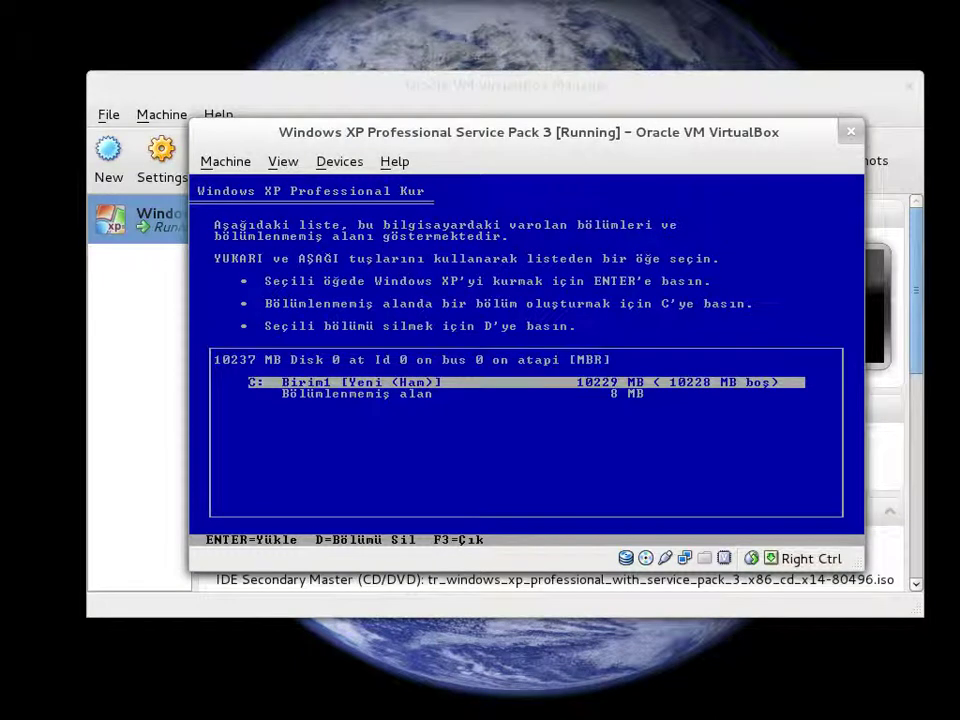
key(Return)
key(Up)
key(Up)
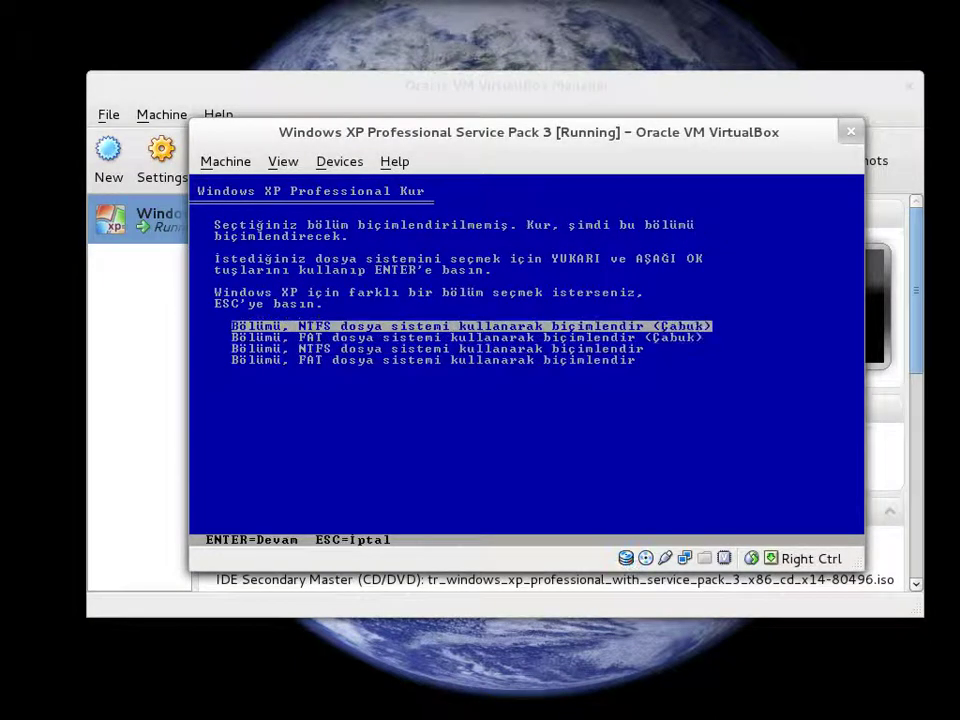
key(Return)
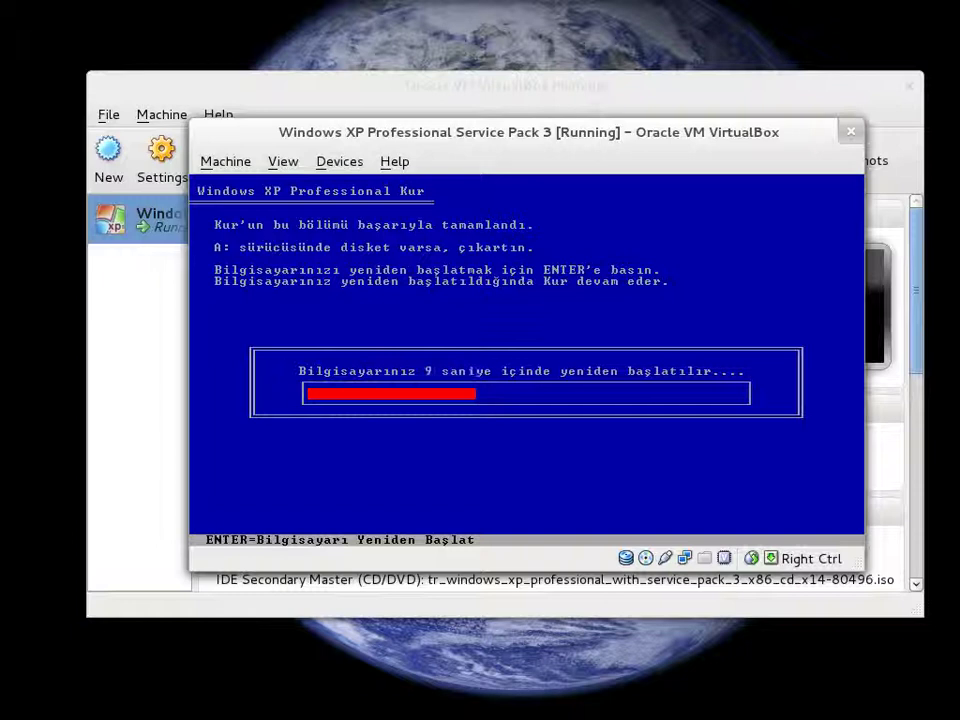
- Restart the virtual machine to continue Windows XP setup, and reposition its window
key(Return)
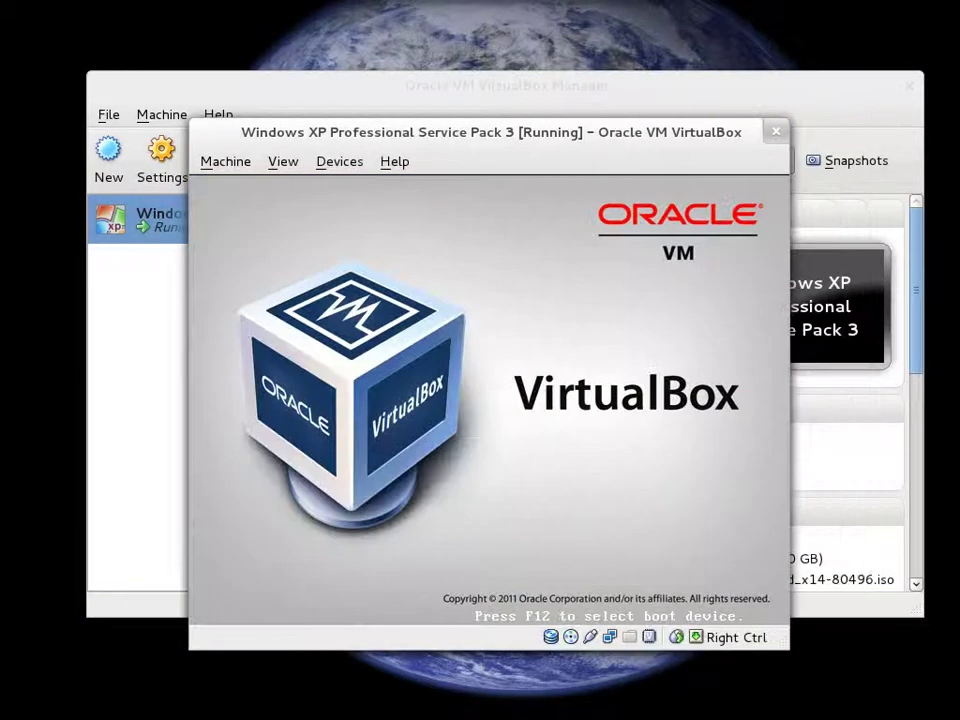
drag(480, 140, 532, 118)
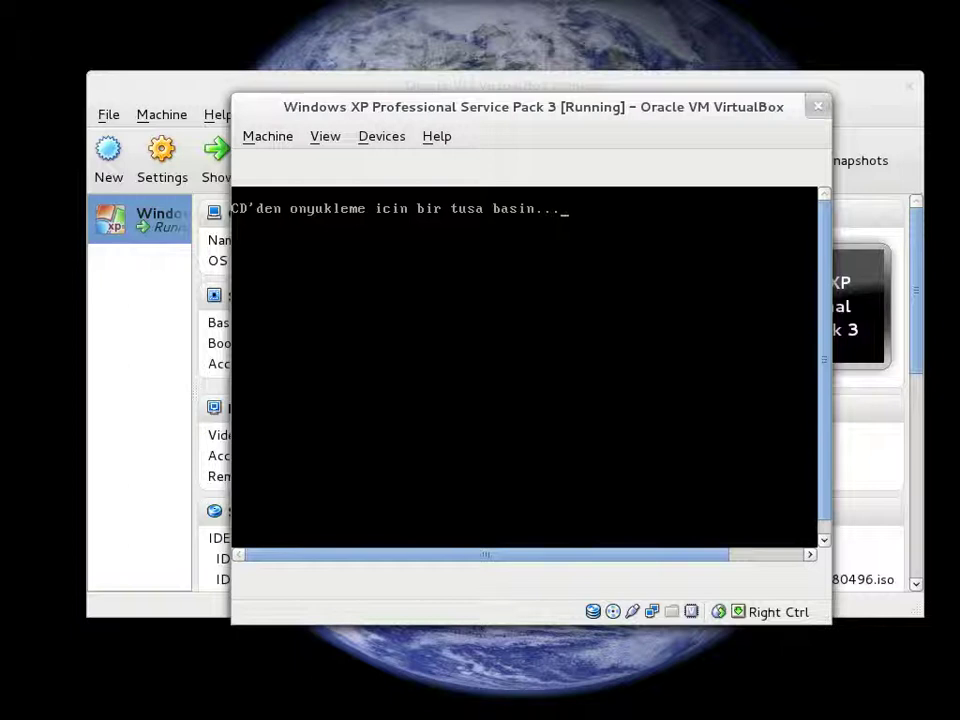
key(Return)
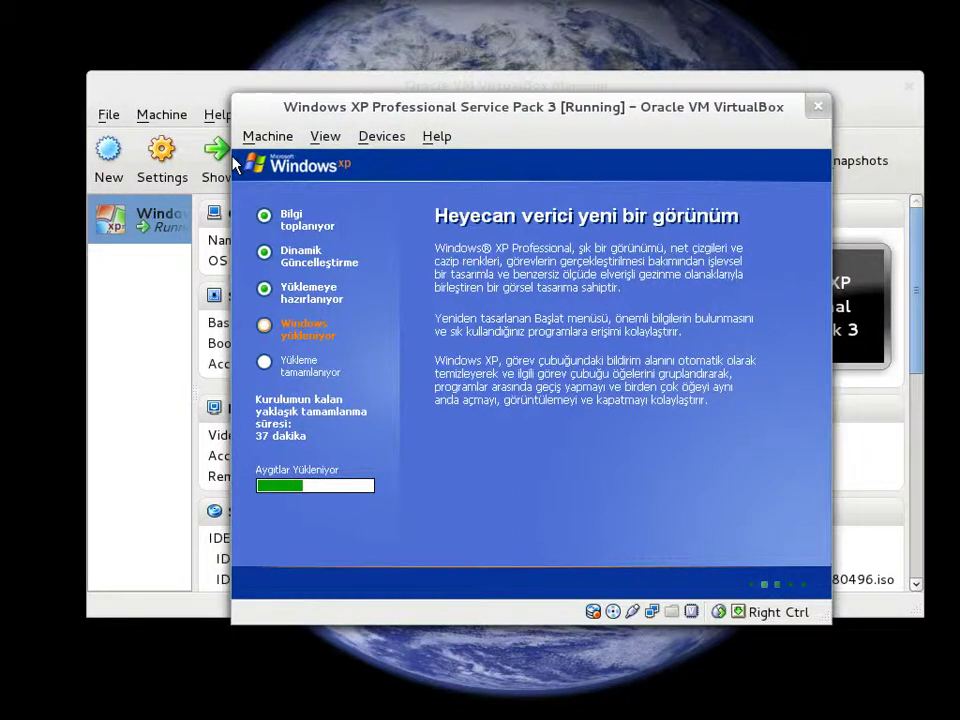
- Allow pointer capture, keep the default regional and language options, and register Windows with Deneme as both the name and the organisation
click(711, 540)
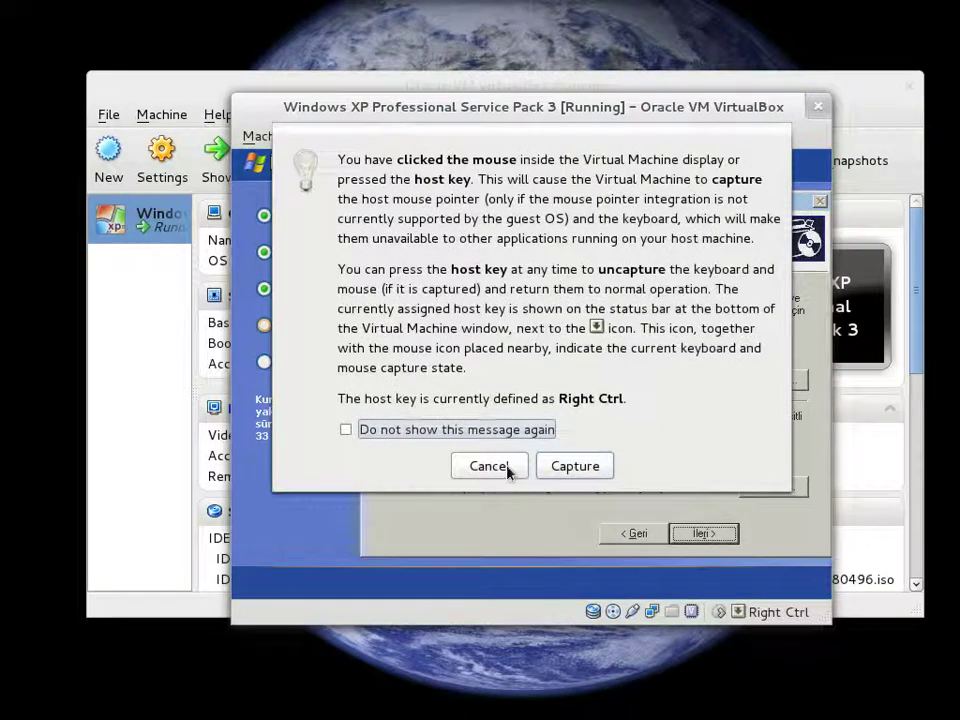
click(546, 466)
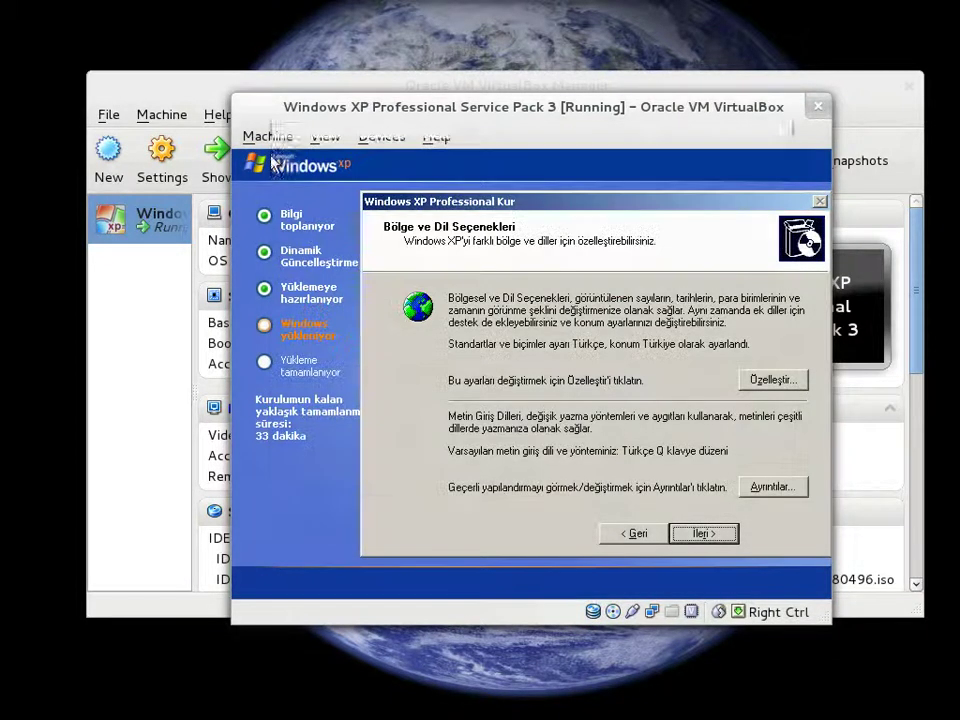
click(729, 531)
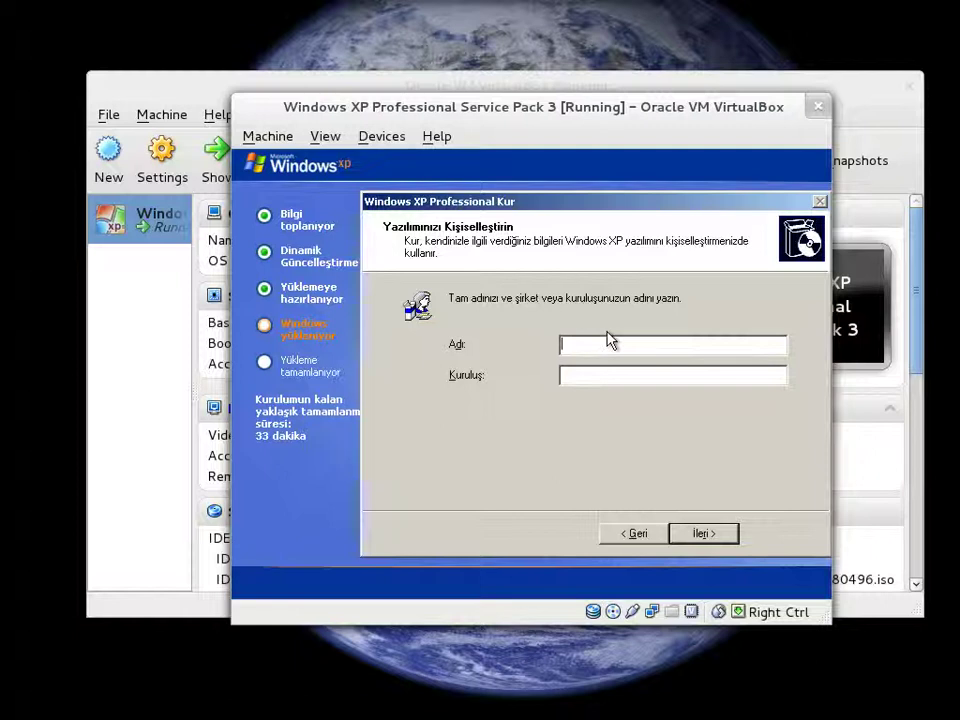
text(Deneme)
click(600, 375)
text(D)
key(Return)
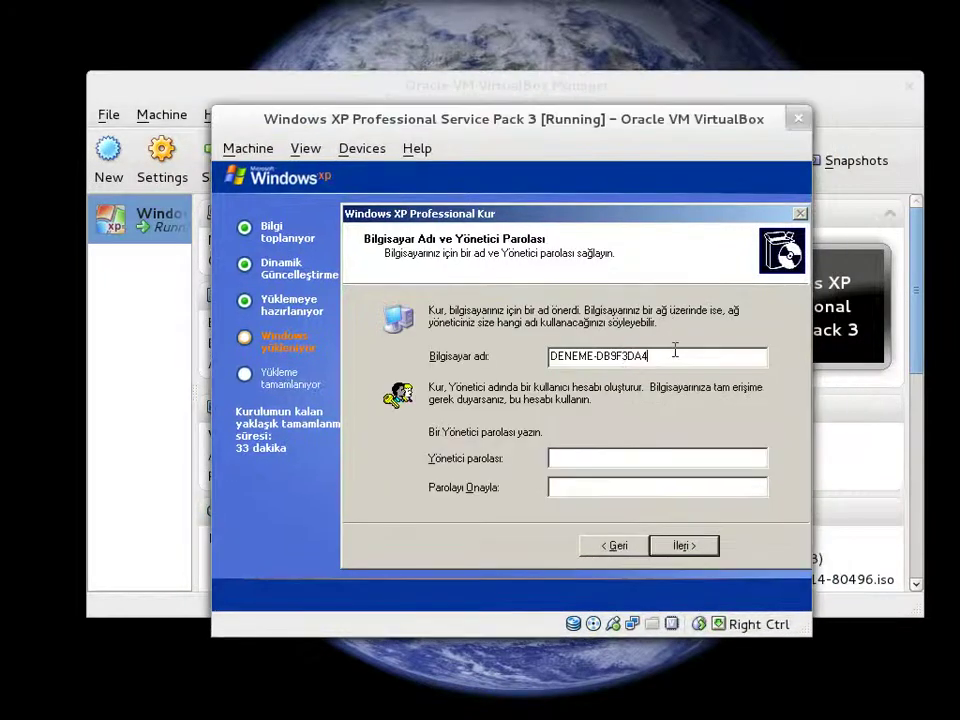
- Replace the generated suffix after DENEME- in the computer name, and enter and confirm the administrator password
drag(675, 352, 592, 357)
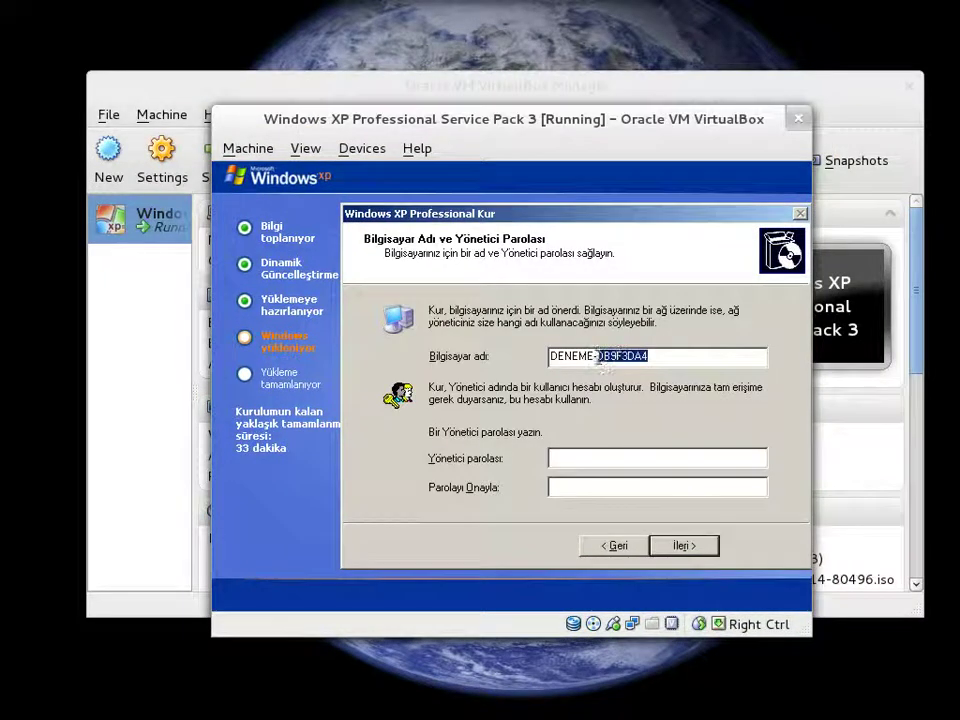
key(BackSpace)
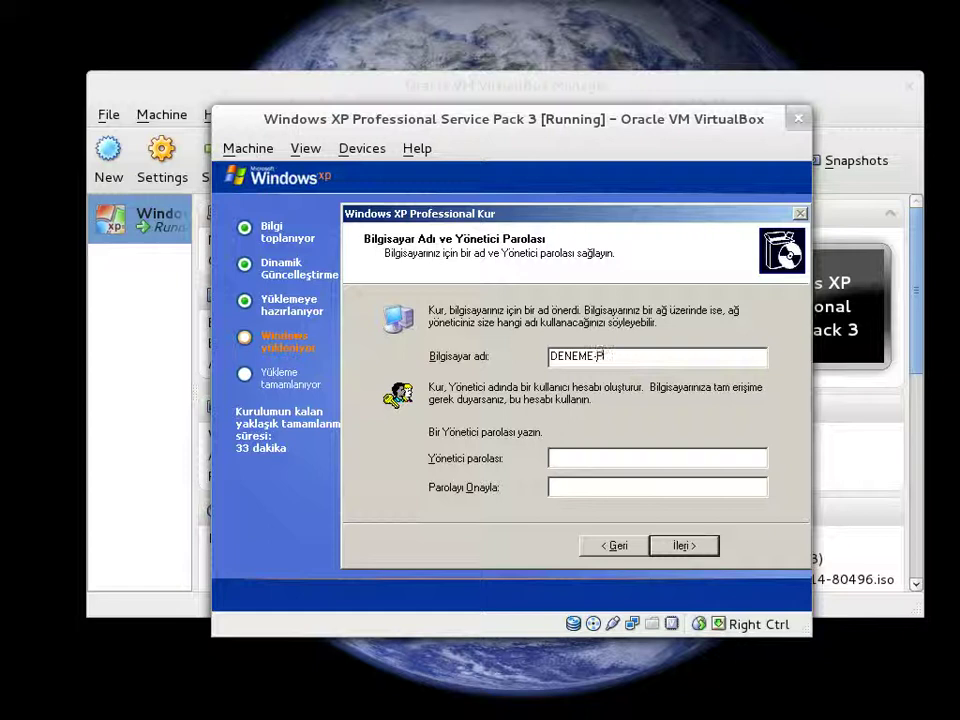
click(666, 460)
text(******)
click(669, 487)
text(******)
click(690, 550)
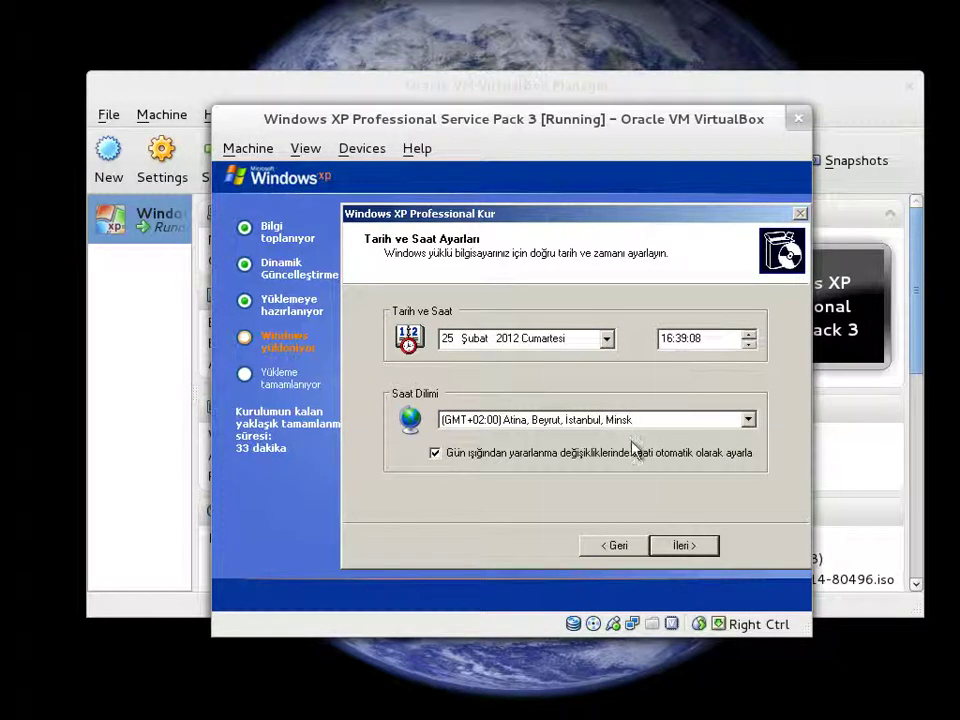
- Accept the date and time settings, the normal network settings and membership of the WORKGROUP workgroup
click(684, 547)
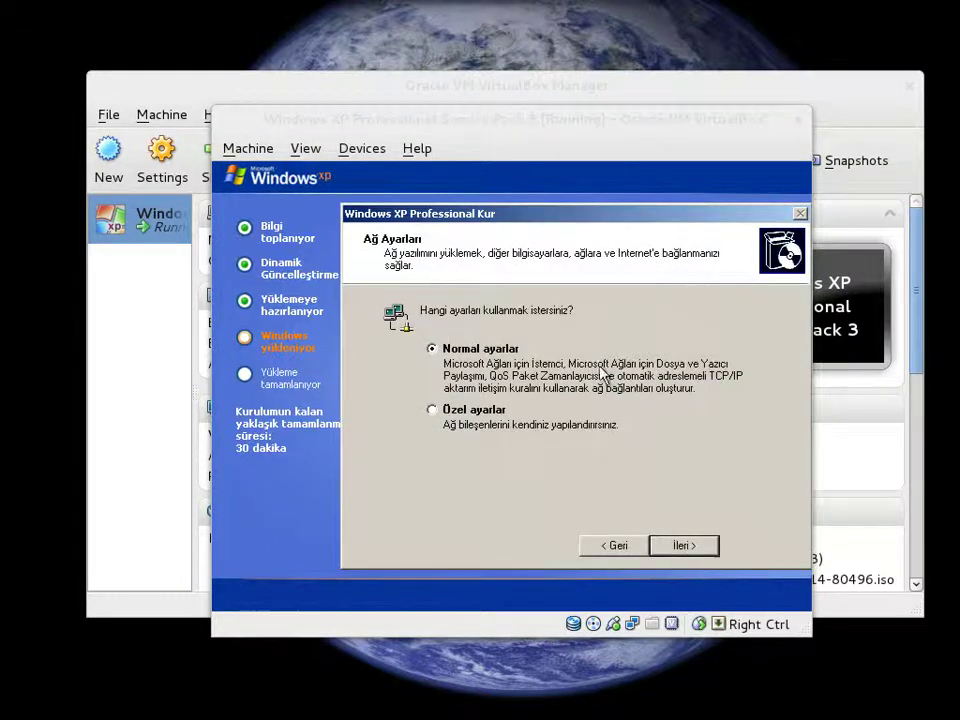
click(480, 411)
click(490, 349)
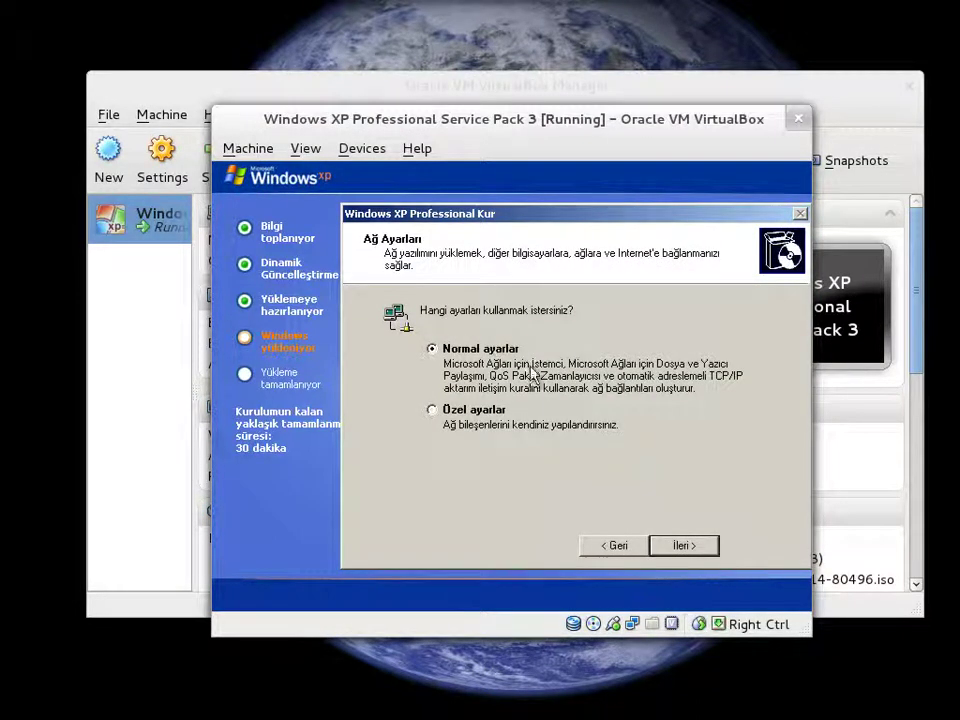
click(684, 545)
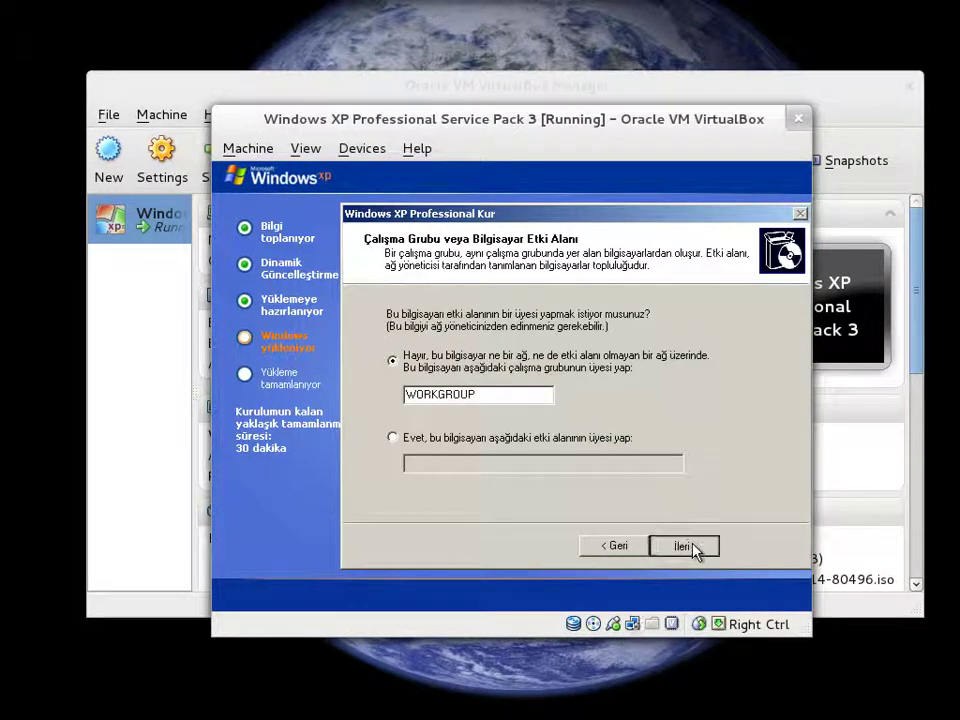
click(690, 547)
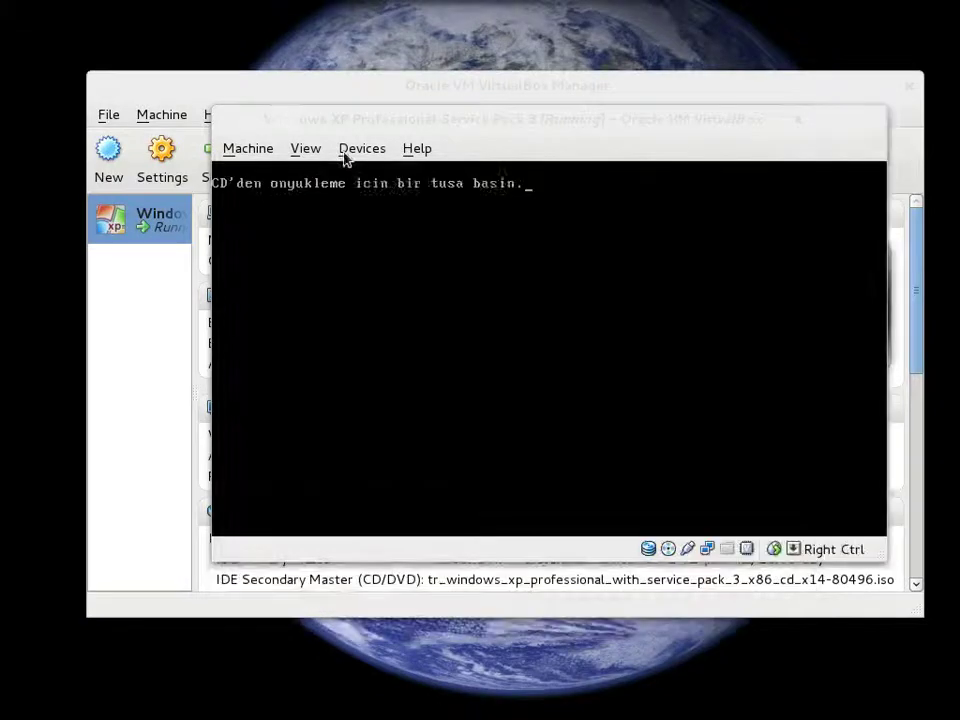
- Remove the Windows XP installation disc from the virtual CD/DVD drive and reposition the virtual machine's window
click(358, 150)
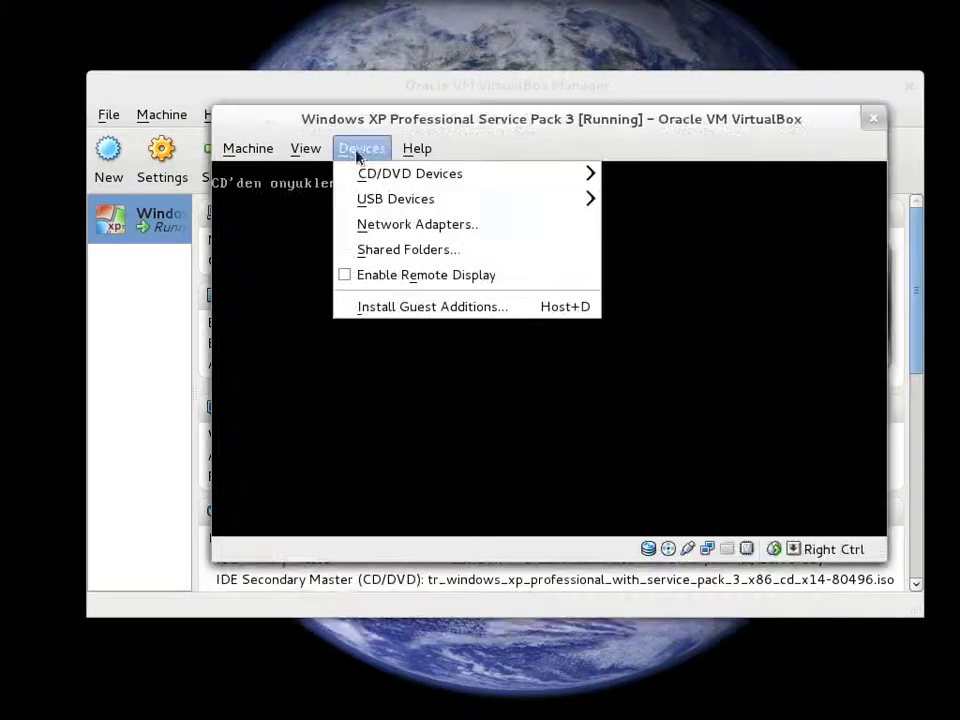
mouse_move(596, 174)
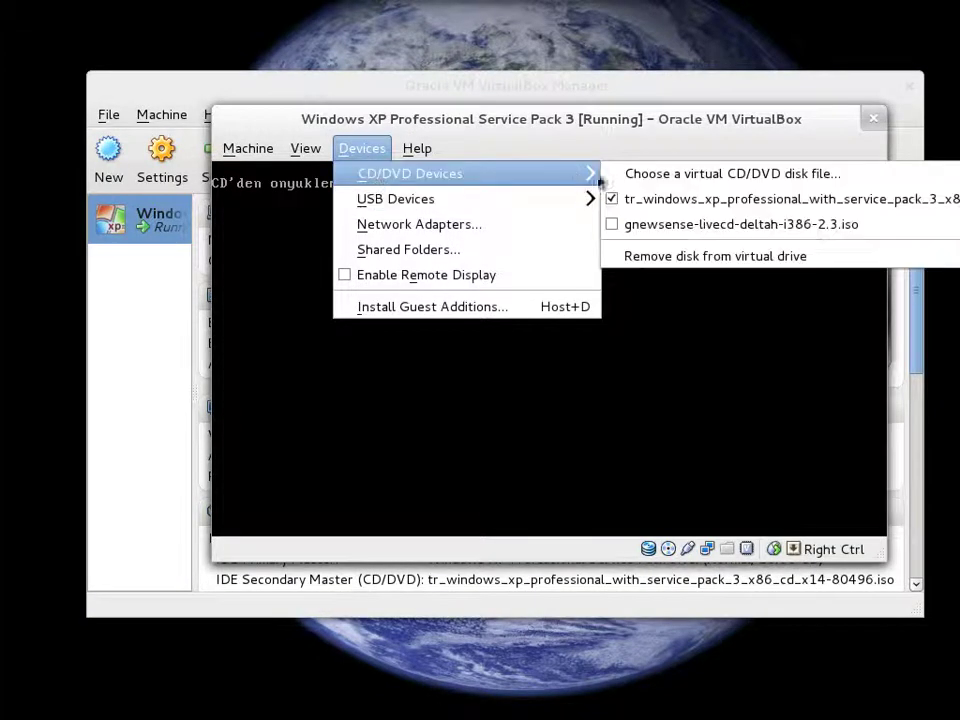
click(686, 255)
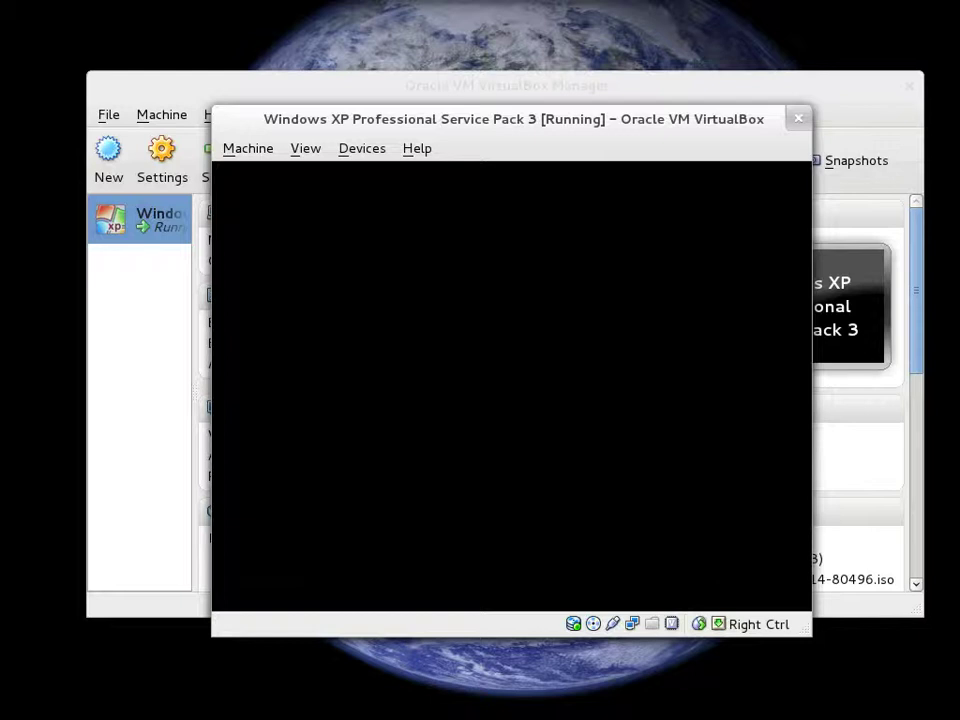
key(alt+v)
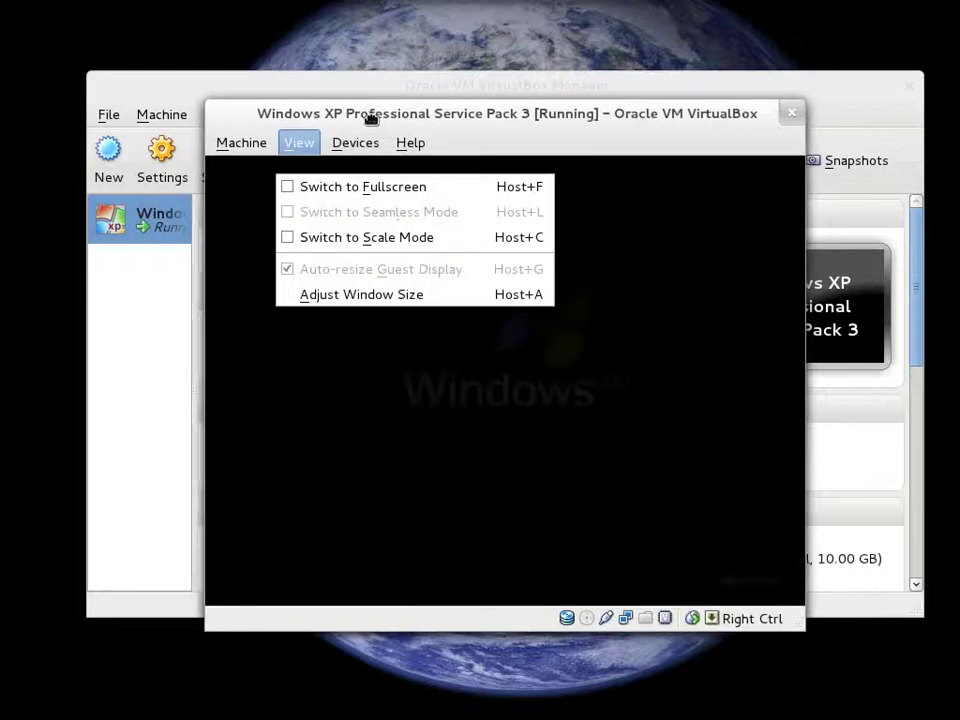
click(300, 148)
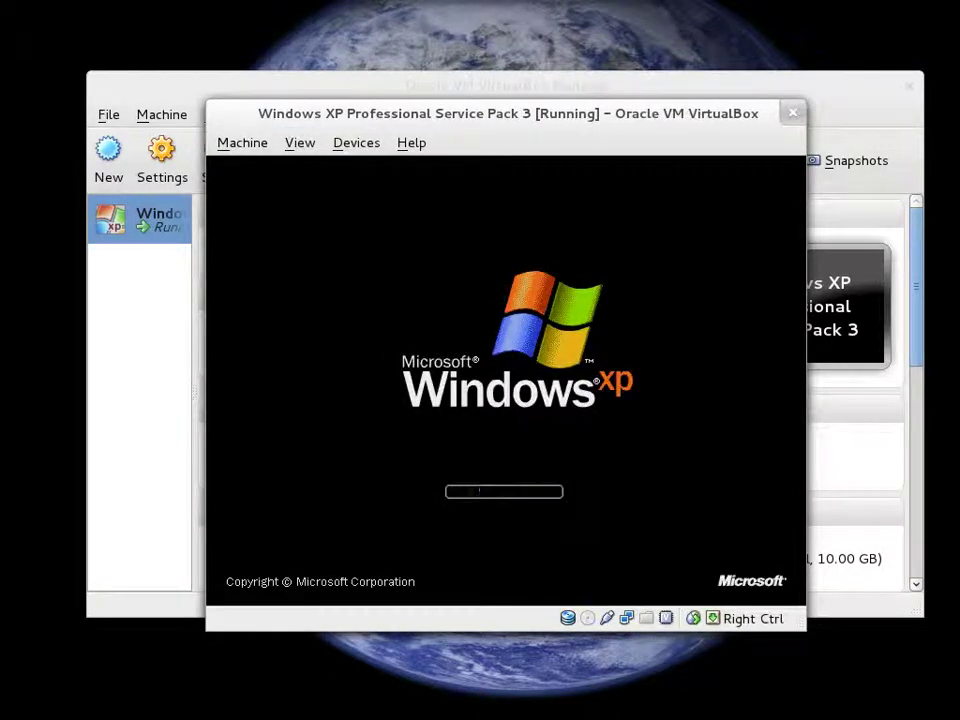
drag(322, 120, 298, 110)
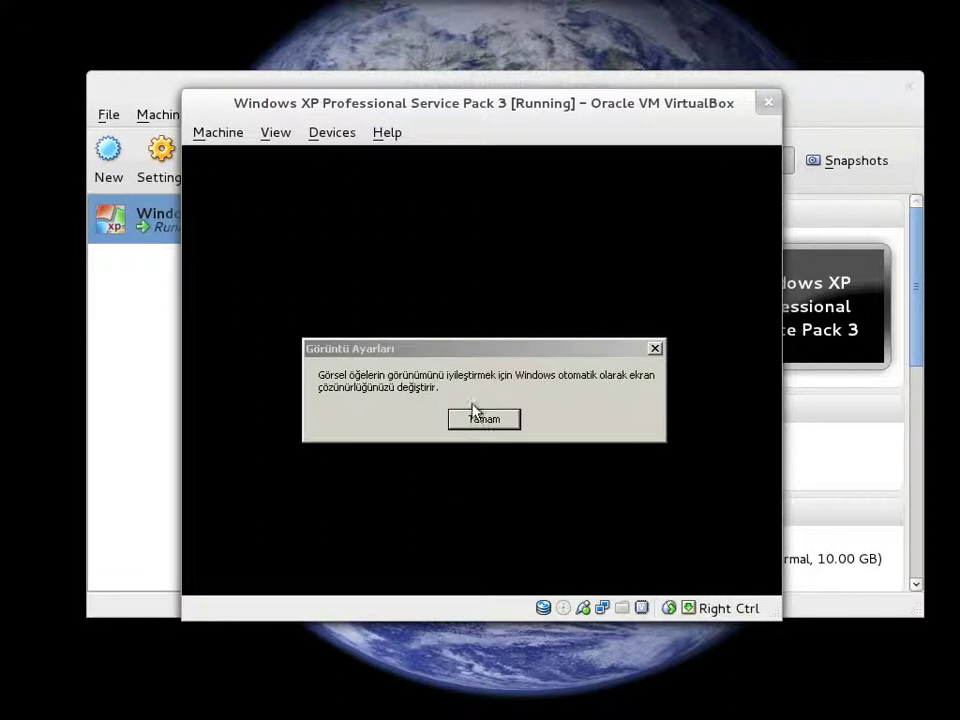
- Accept the automatic screen resolution adjustment and move the enlarged machine window so it fits on the screen
click(478, 414)
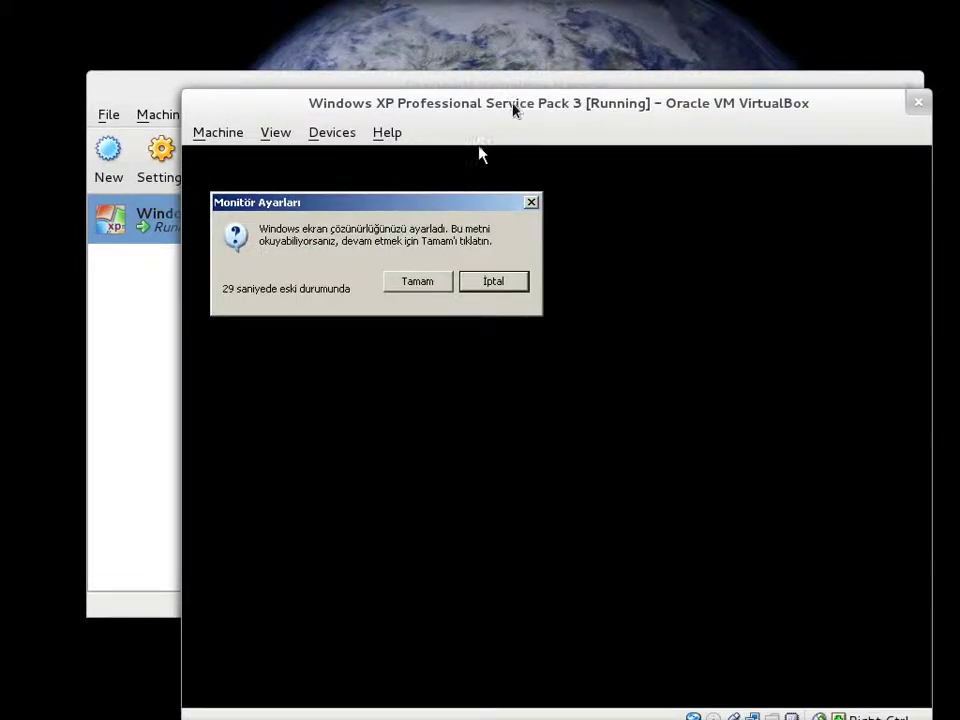
drag(514, 107, 459, 43)
click(365, 226)
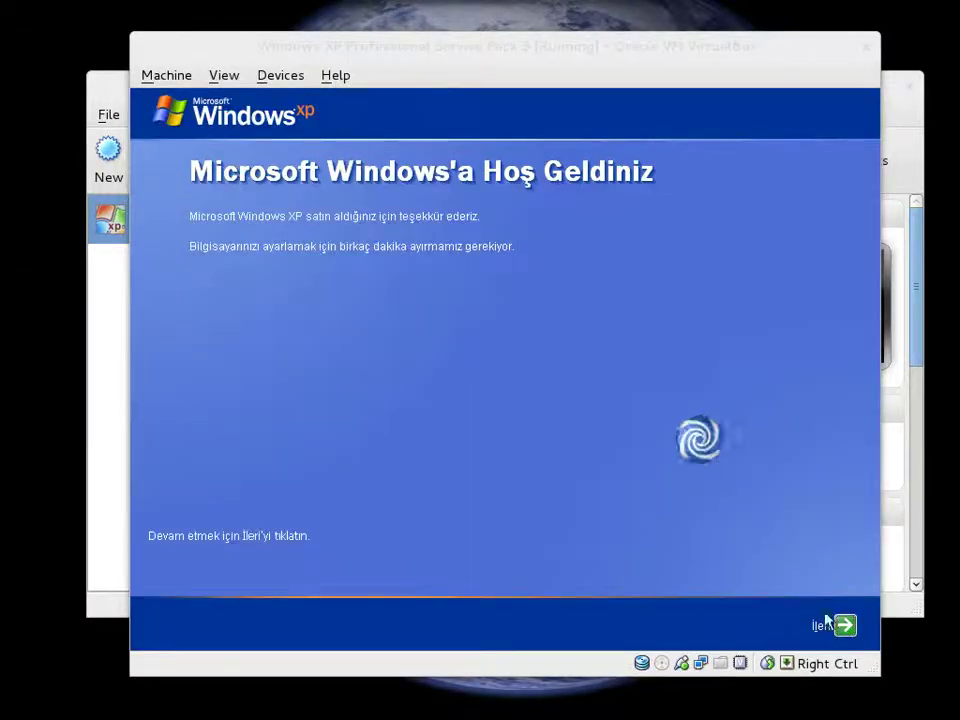
- Begin the Windows welcome setup, decline Automatic Updates for now and postpone Windows activation with periodic reminders
click(839, 626)
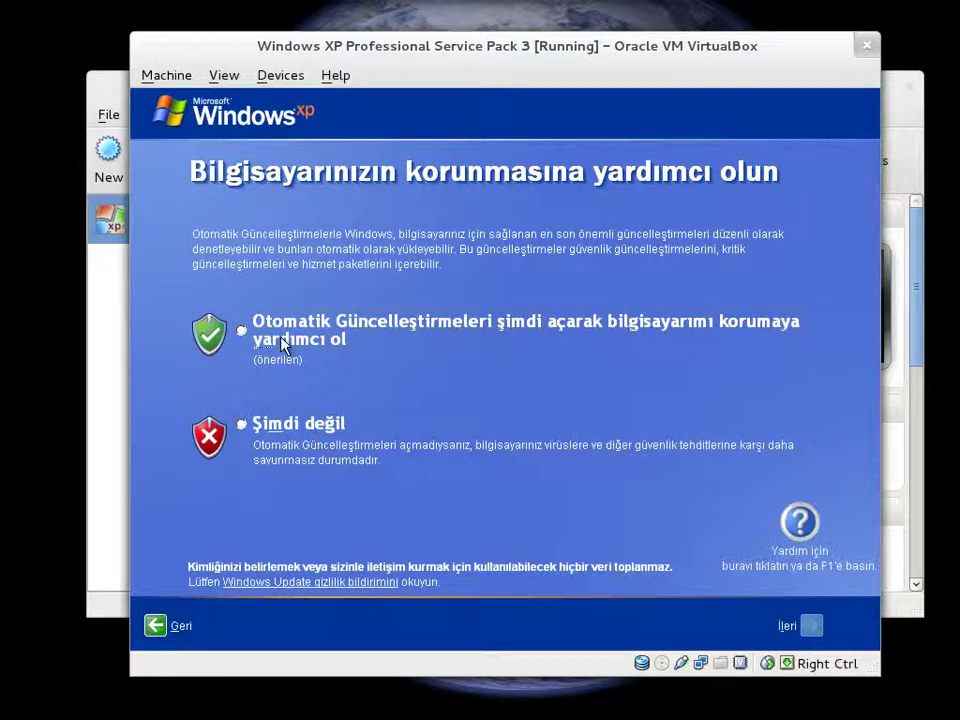
click(293, 428)
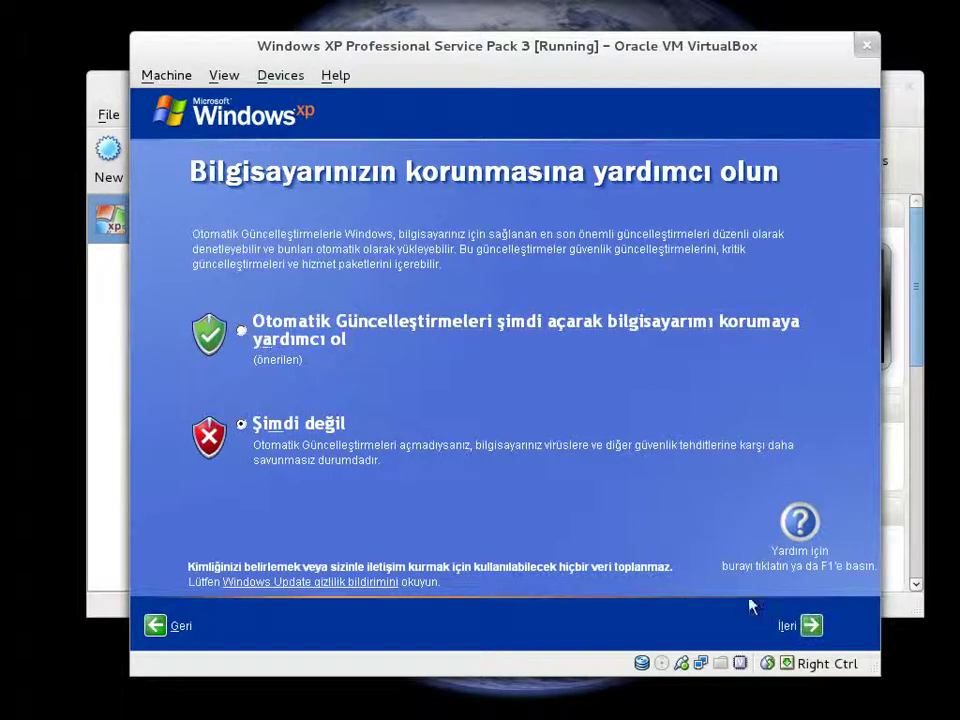
click(810, 625)
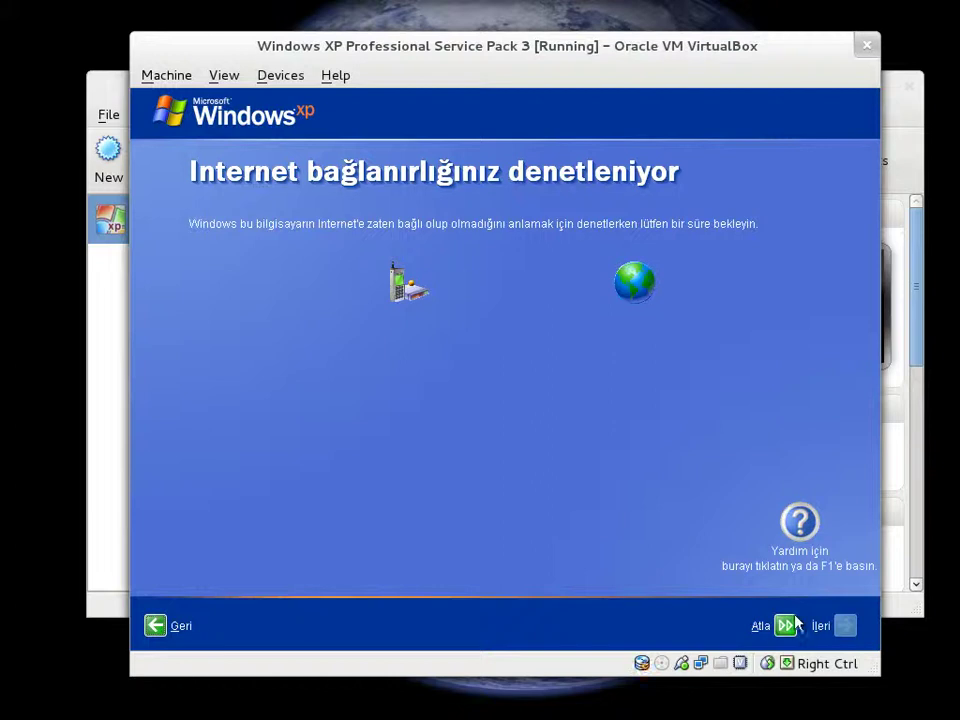
click(355, 411)
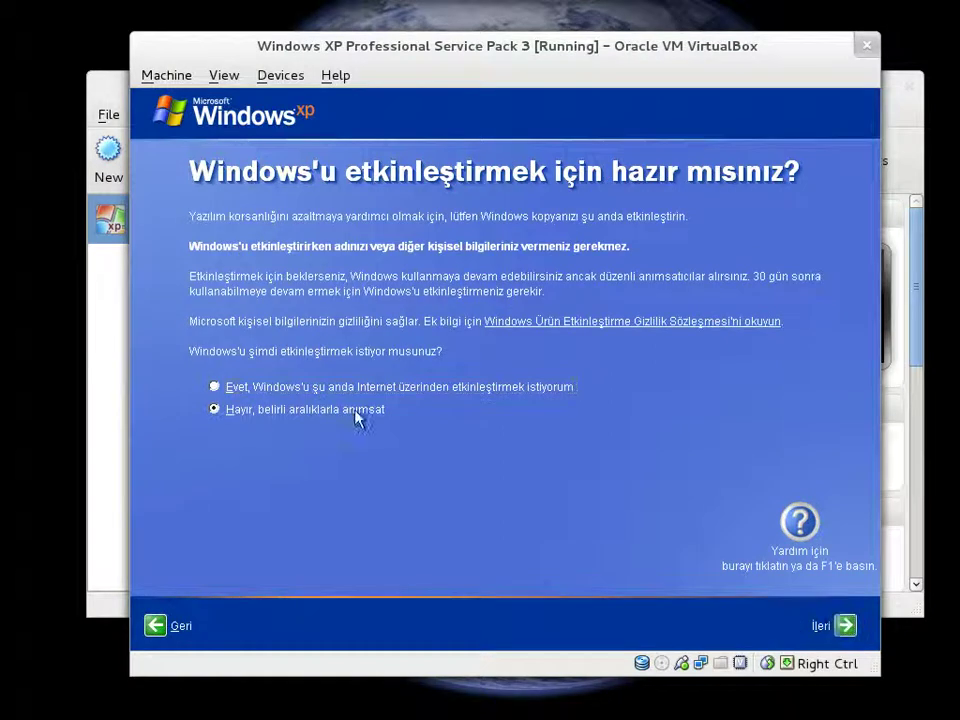
click(843, 628)
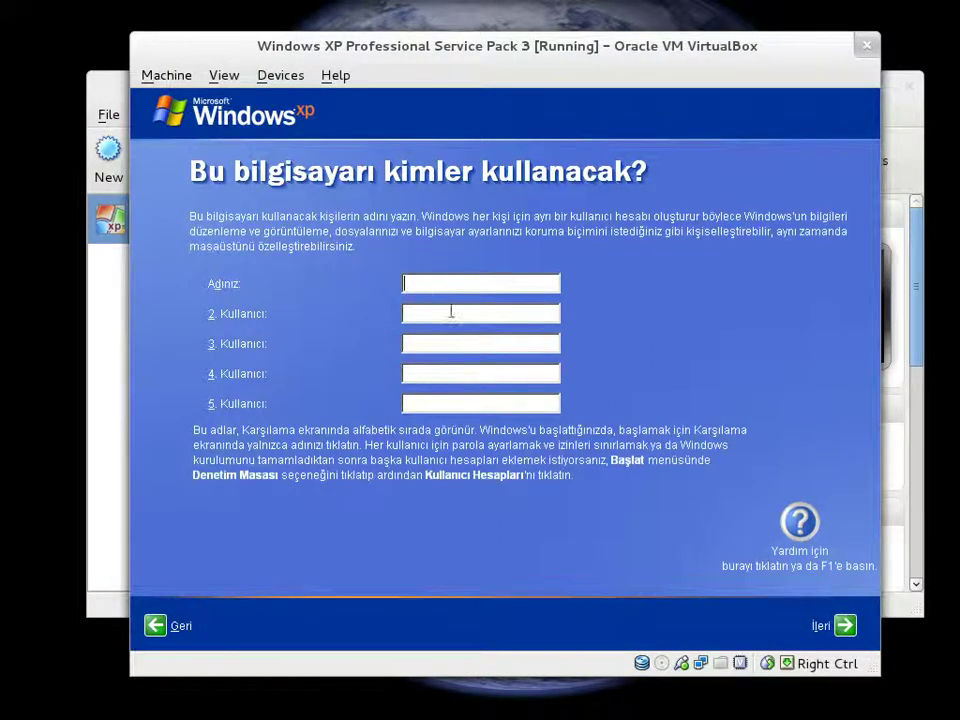
- Create a user account named Deneme and finish the Windows XP setup
text(De)
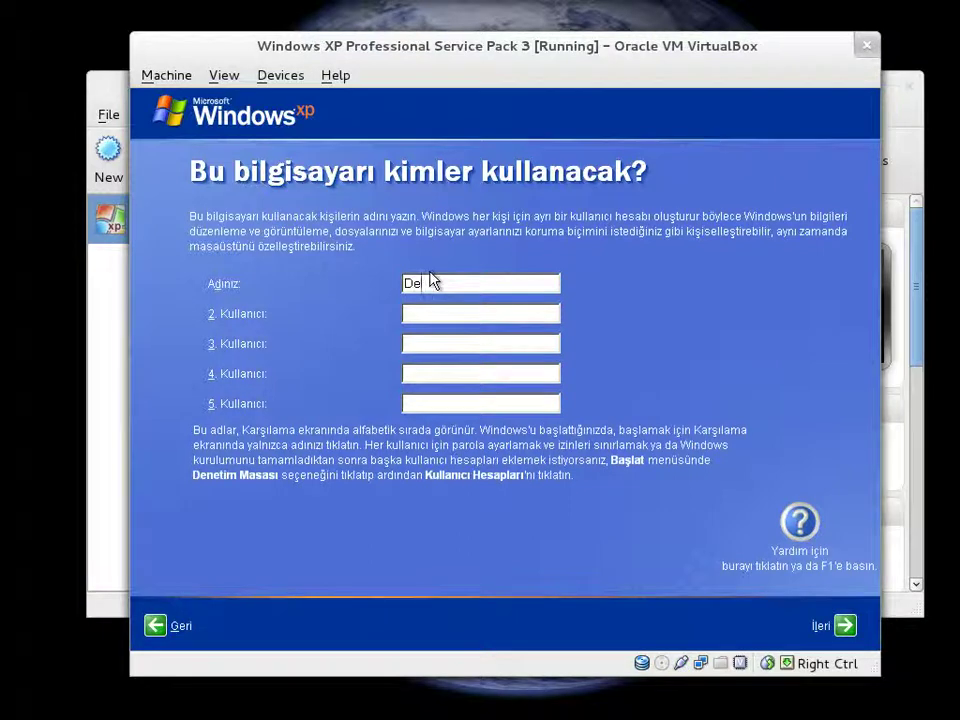
text(neme)
click(843, 625)
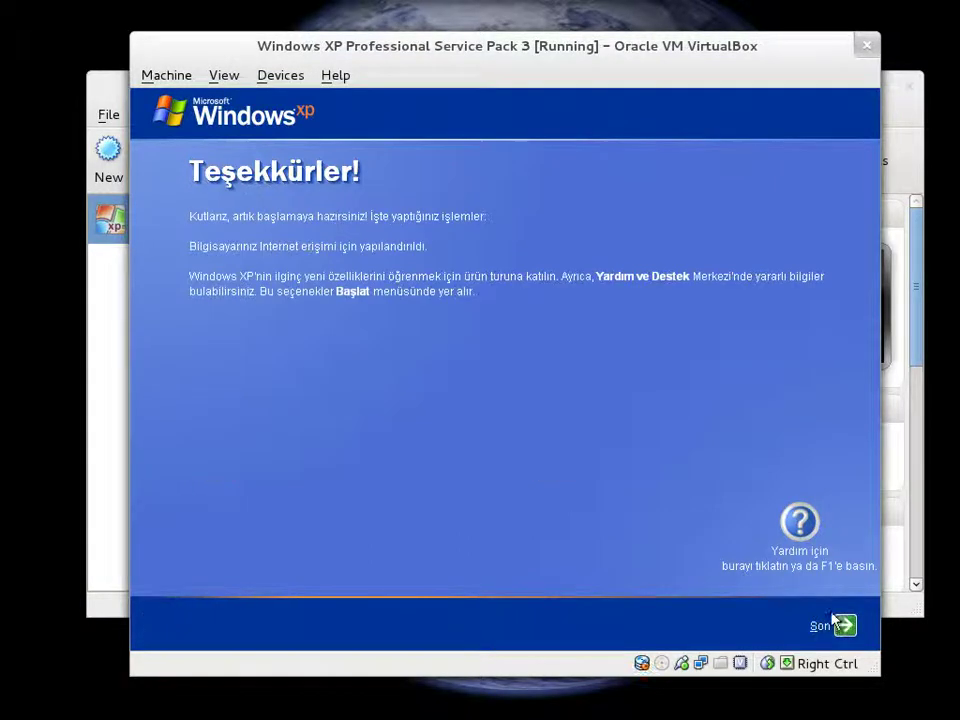
click(845, 625)
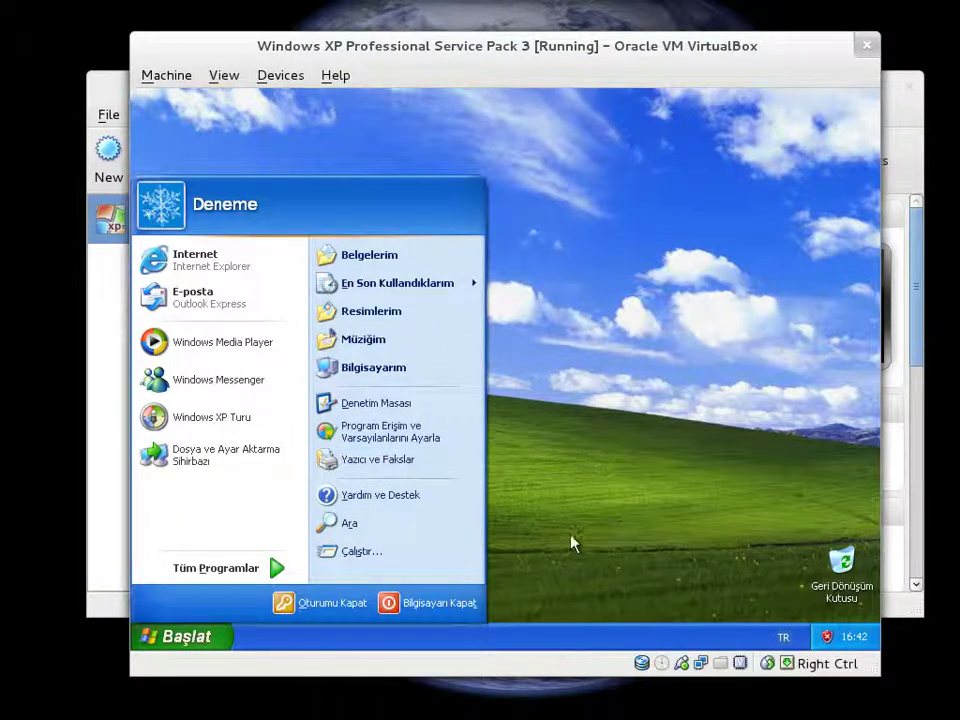
- Check the general system properties of the new Windows XP installation and close them
click(568, 529)
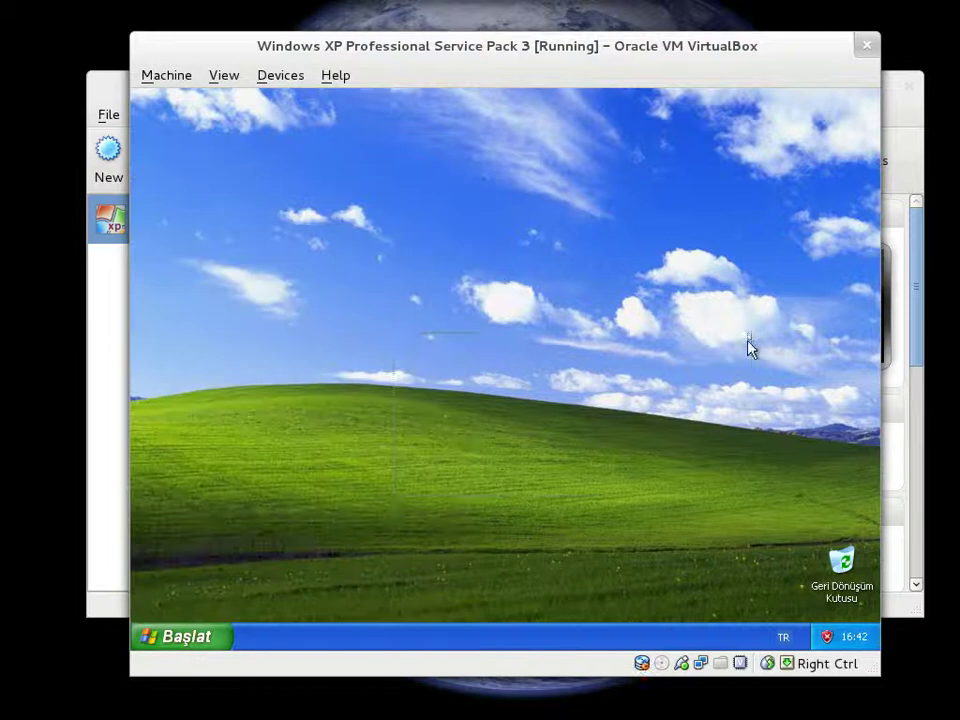
click(205, 634)
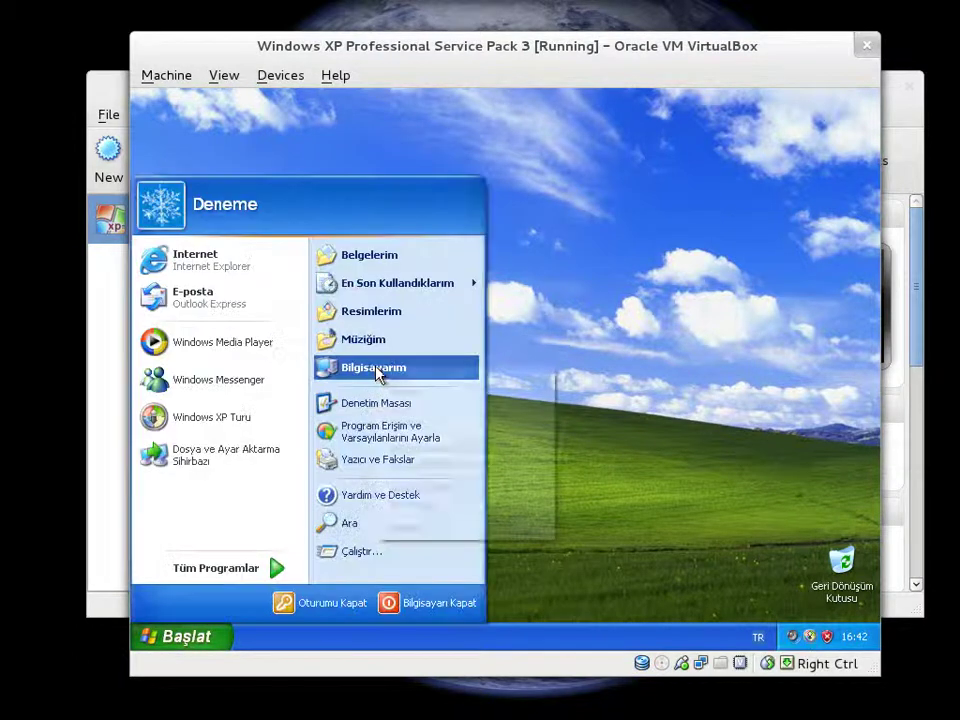
right_click(377, 373)
click(456, 528)
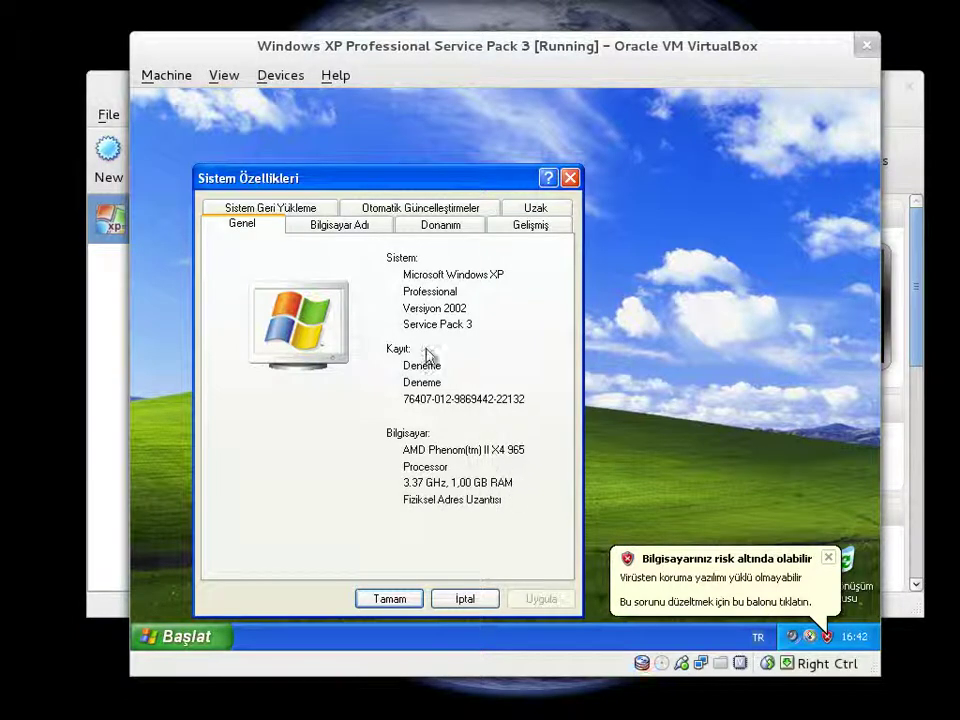
click(492, 600)
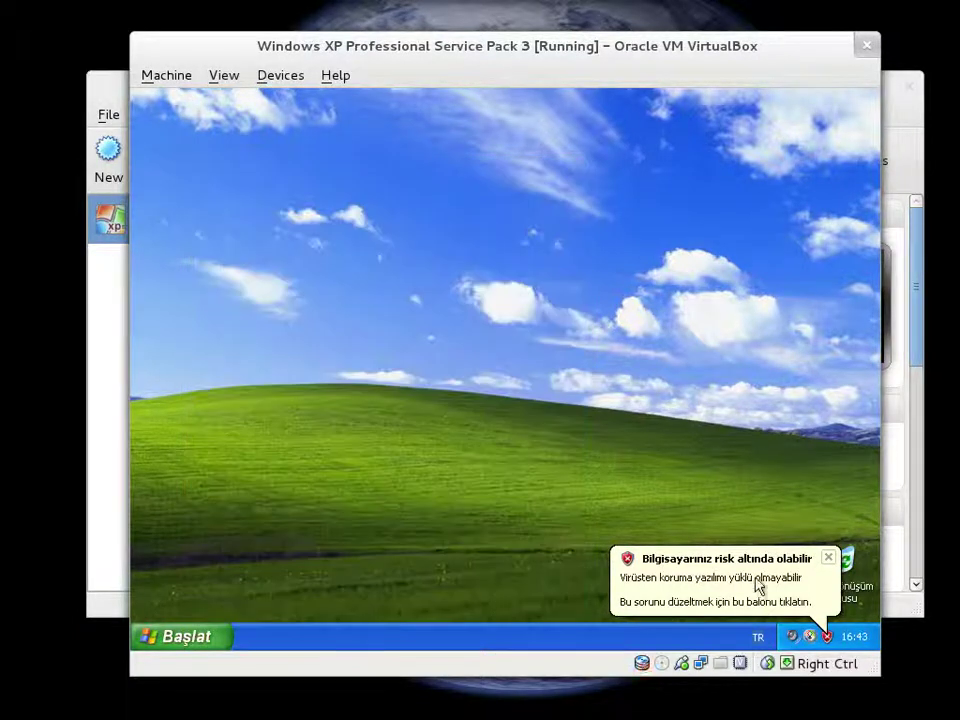
- Try a 1024 x 768 screen resolution in the desktop's display properties, and cancel the change
right_click(566, 467)
click(628, 588)
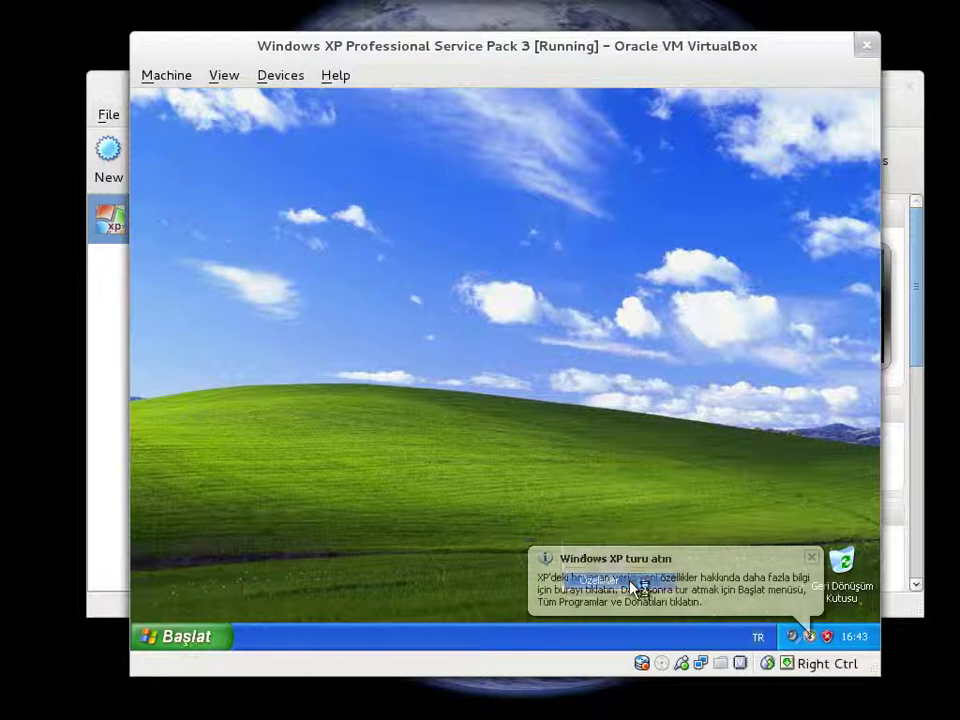
click(386, 161)
click(417, 160)
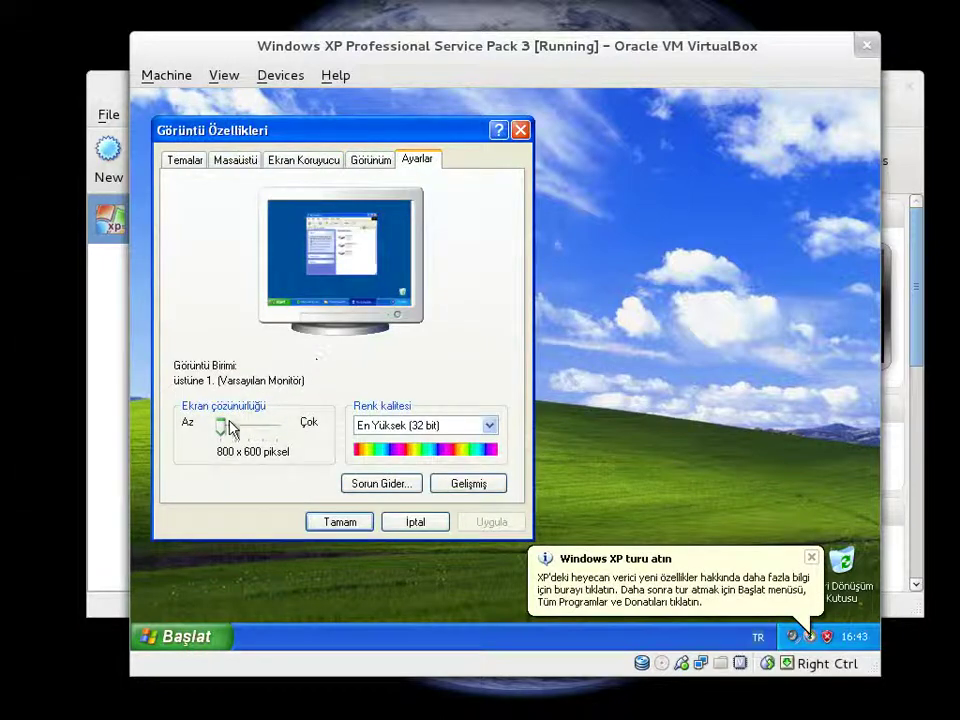
mouse_move(223, 424)
mouse_down()
mouse_move(296, 435)
mouse_move(240, 433)
mouse_up()
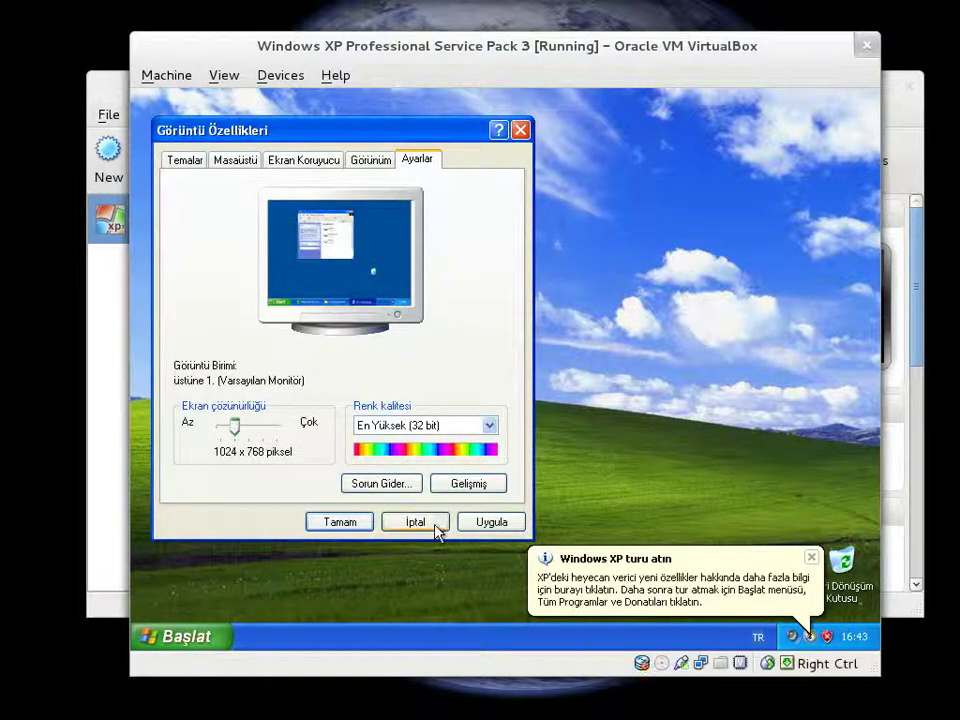
click(435, 523)
- Dismiss the Windows XP tour notification, open Notepad in the centre of the desktop and start an indented line
click(811, 557)
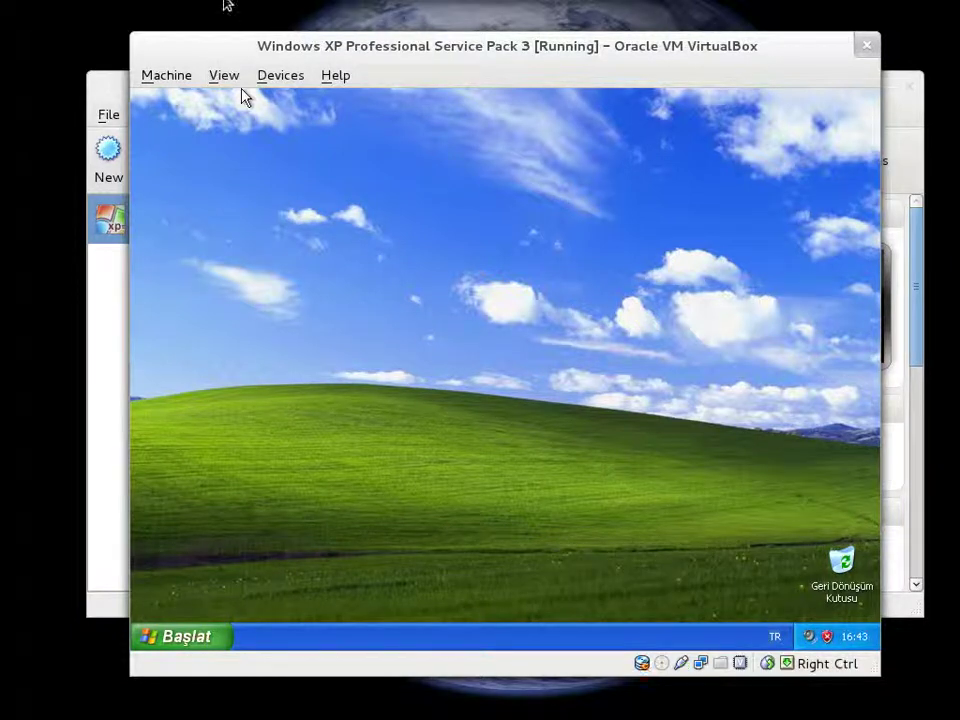
click(185, 636)
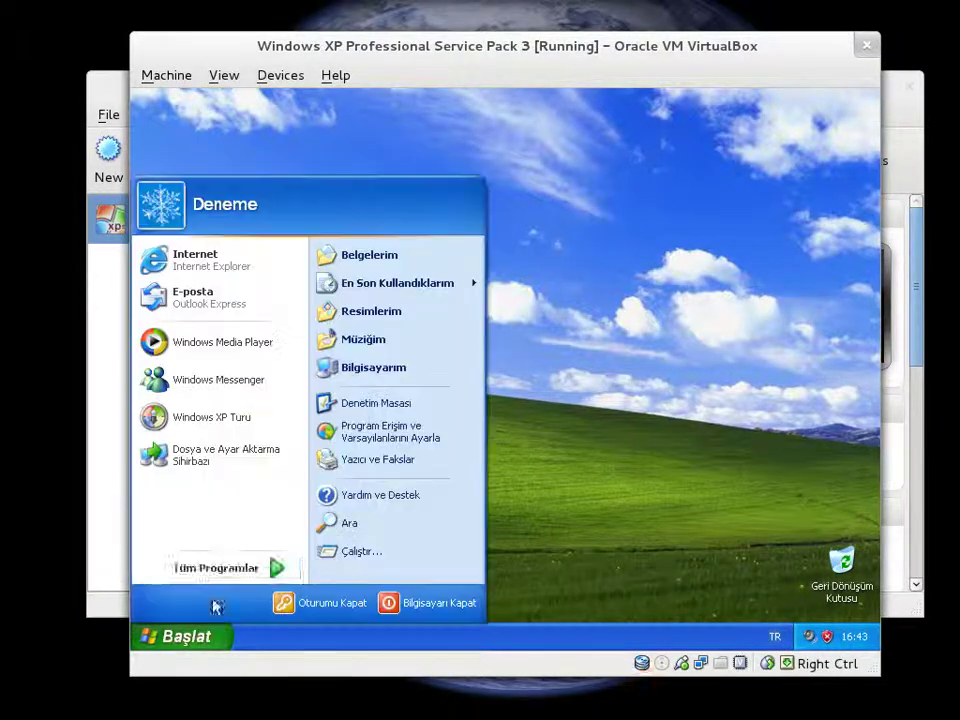
mouse_move(215, 568)
mouse_move(391, 428)
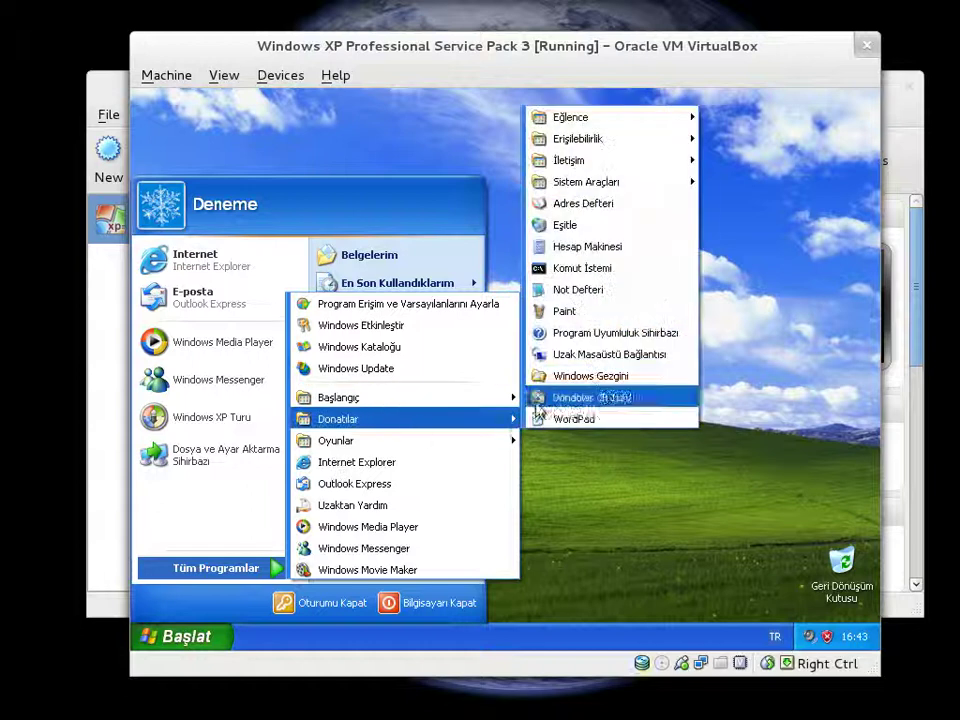
click(585, 289)
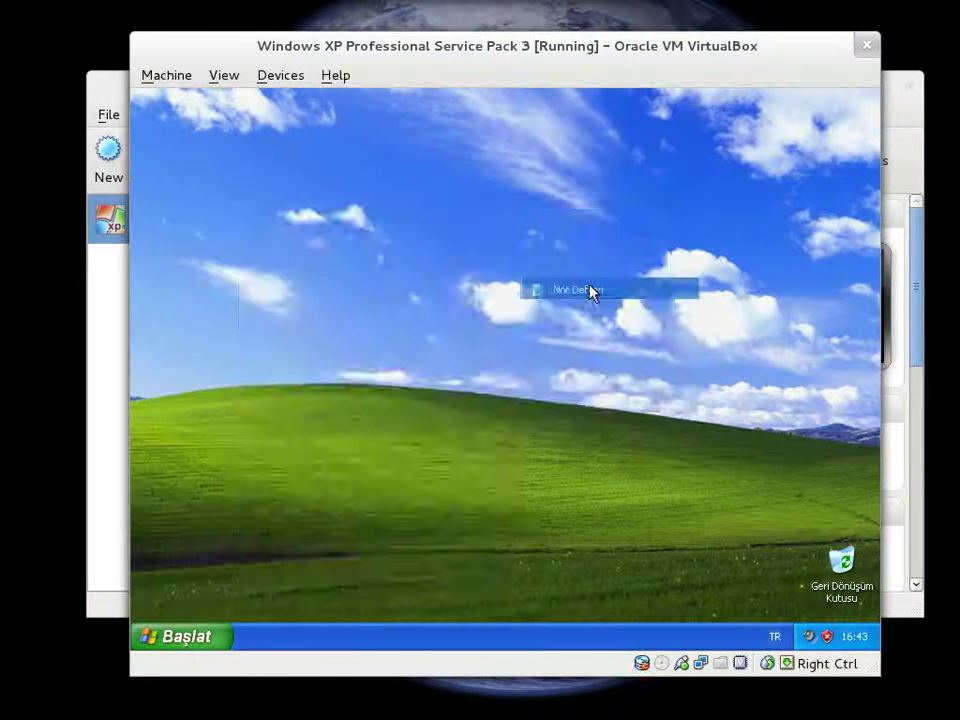
drag(503, 132, 603, 245)
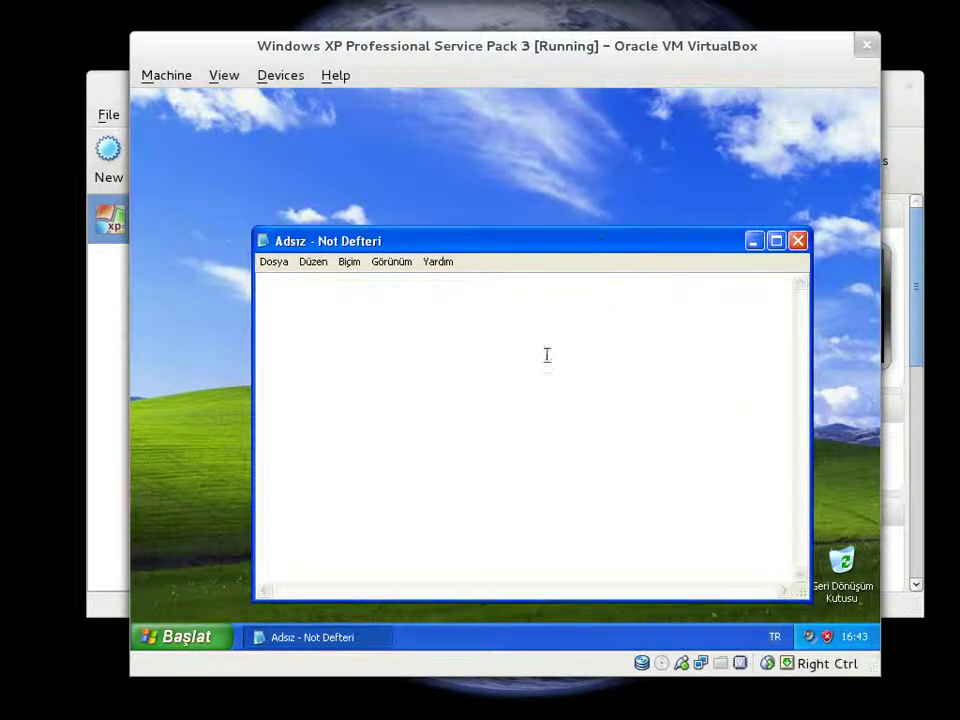
key(Tab)
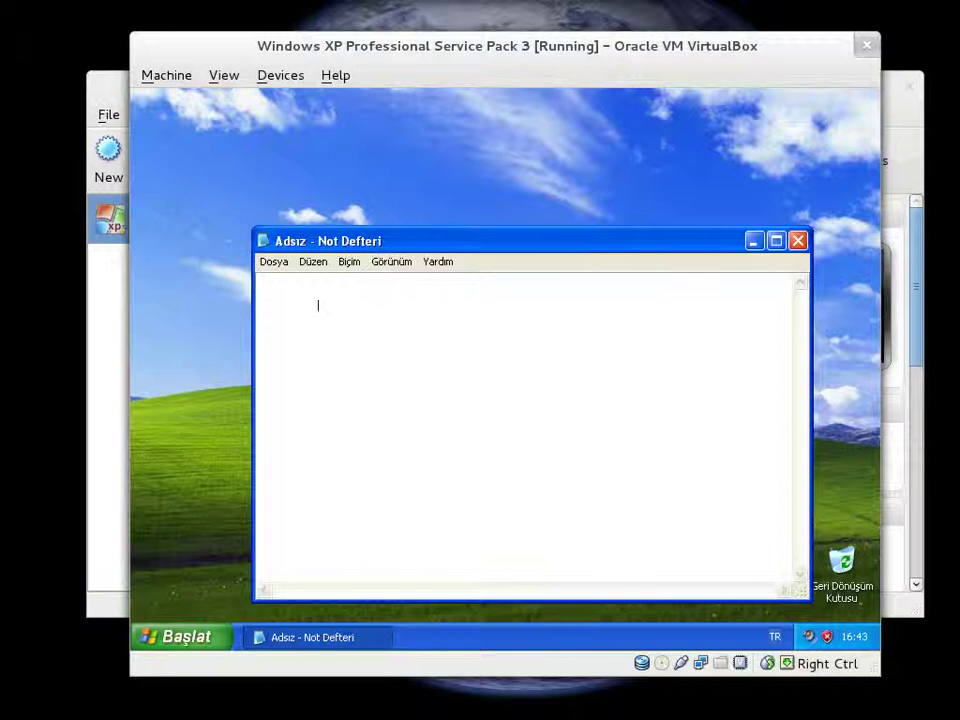